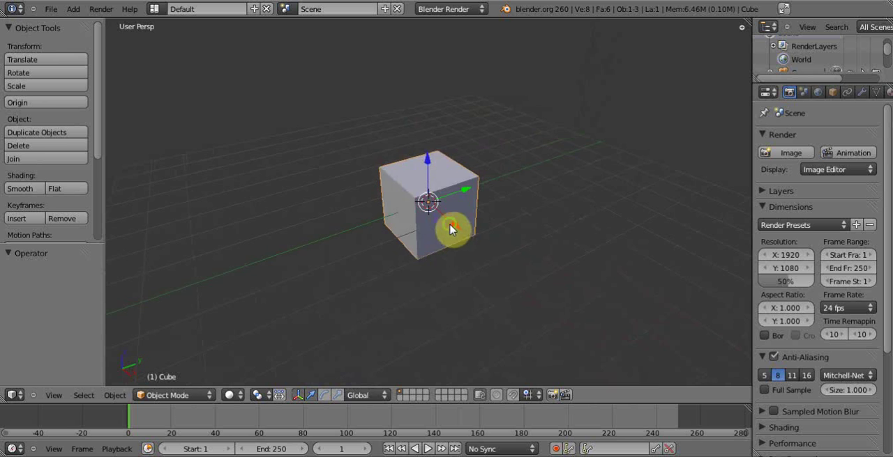
# - Enter the cube's edit mode, select only its top face and extrude it 2 units upward in front view
pyautogui.moveTo(450, 230); pyautogui.dragTo(413, 223, button='middle')
pyautogui.press('Tab')
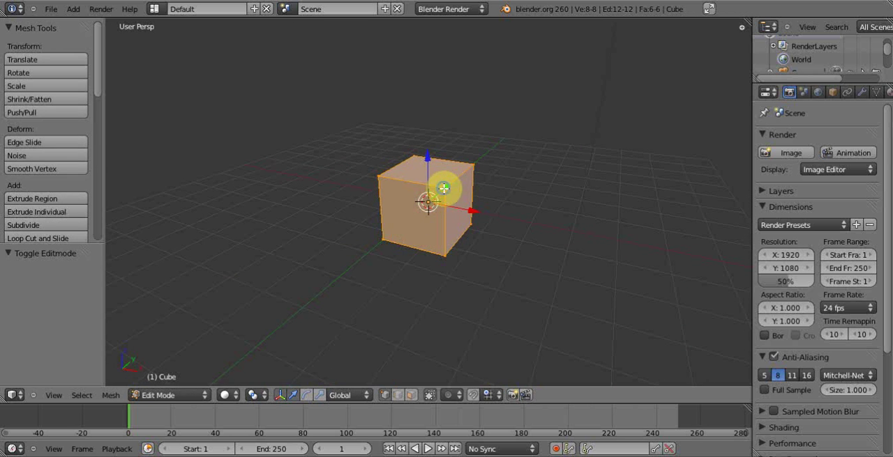
pyautogui.press('a')
pyautogui.rightClick(447, 166)
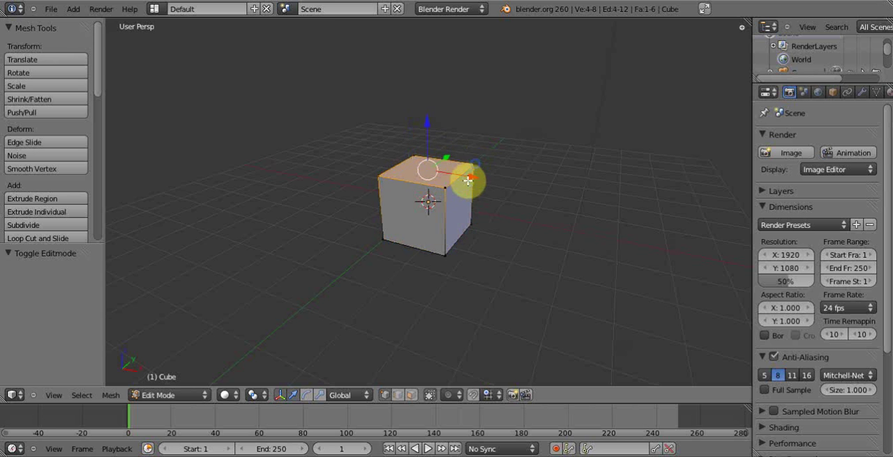
pyautogui.keyDown('shift'); pyautogui.moveTo(467, 180); pyautogui.dragTo(441, 225, button='middle'); pyautogui.keyUp('shift')
pyautogui.scroll(3, 440, 225)
pyautogui.press('KP_1')
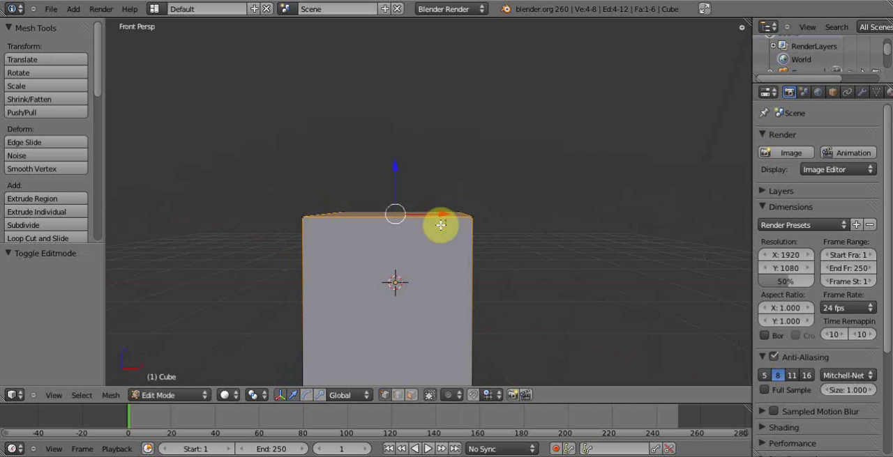
pyautogui.press('e')
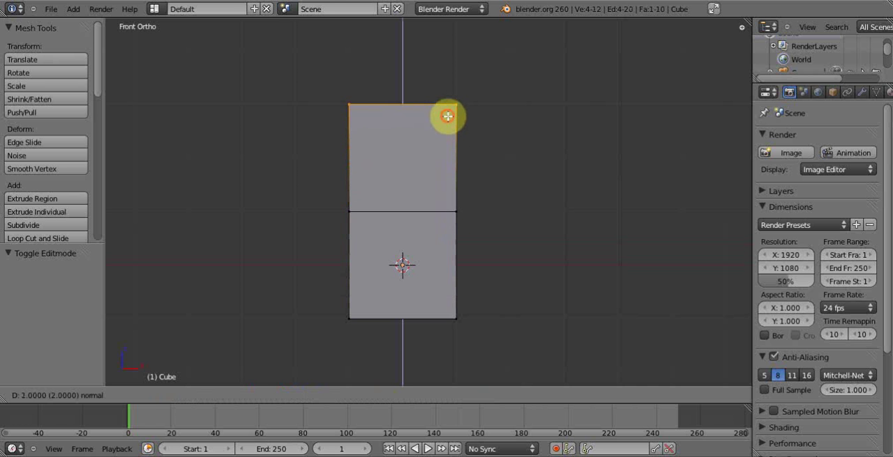
pyautogui.click(447, 117)
# - Extrude the top face upward again to add a third segment of equal height
pyautogui.scroll(1, 439, 195)
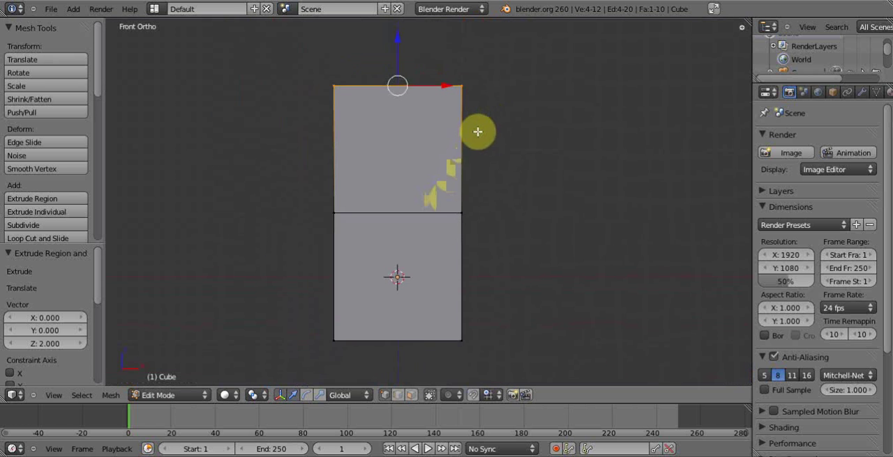
pyautogui.keyDown('shift'); pyautogui.moveTo(477, 131); pyautogui.dragTo(439, 207, button='middle'); pyautogui.keyUp('shift')
pyautogui.scroll(-1, 451, 191)
pyautogui.press('e')
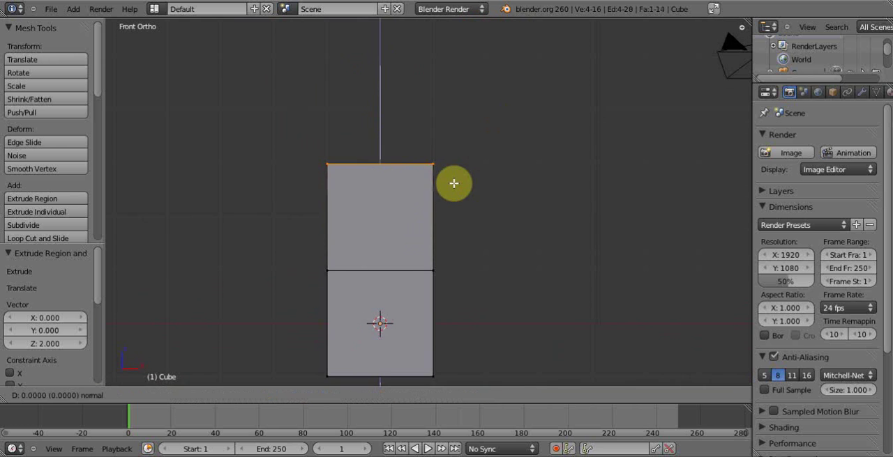
pyautogui.click(453, 82)
pyautogui.moveTo(458, 125); pyautogui.dragTo(446, 147, button='middle')
# - Select the whole column mesh and move it up 1 unit along Z so its base sits at the origin
pyautogui.press('a')
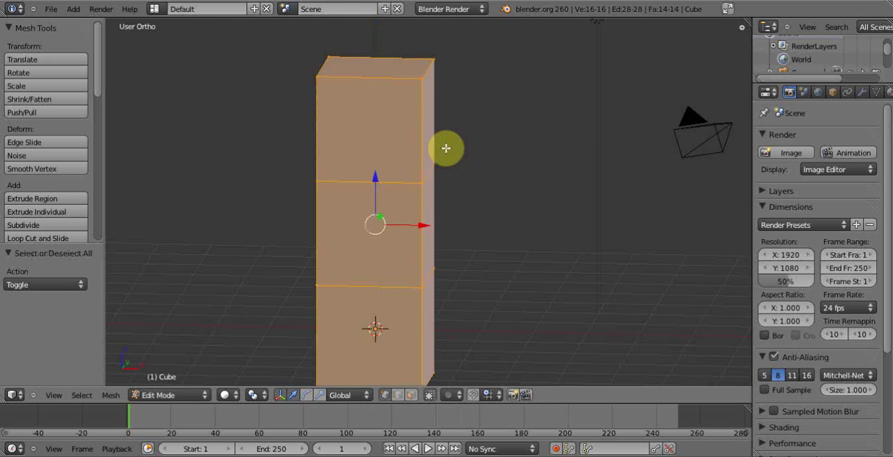
pyautogui.press('KP_1')
pyautogui.press('g')
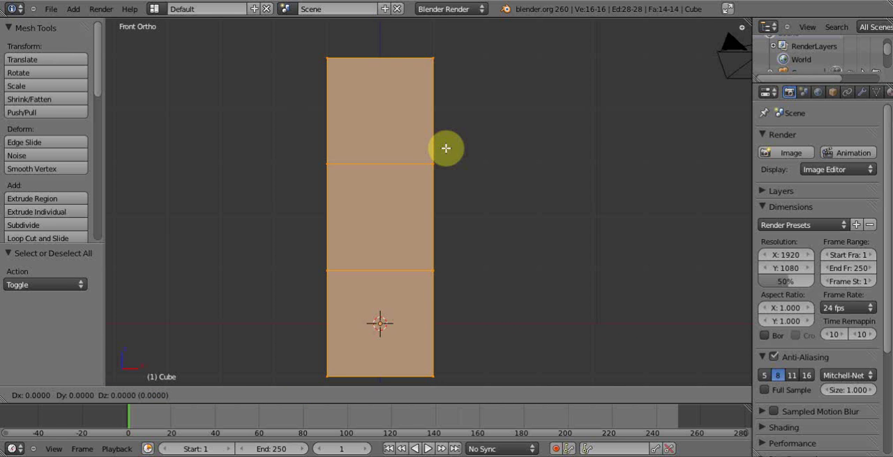
pyautogui.click(443, 93)
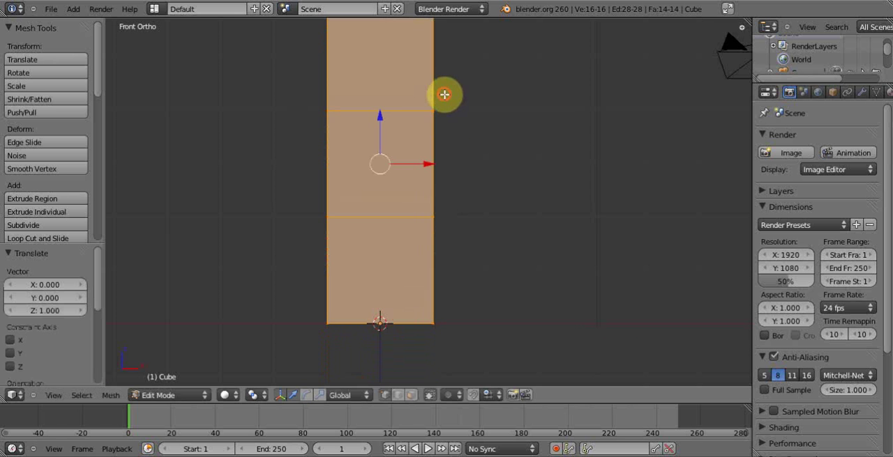
pyautogui.moveTo(481, 162); pyautogui.dragTo(453, 197, button='middle')
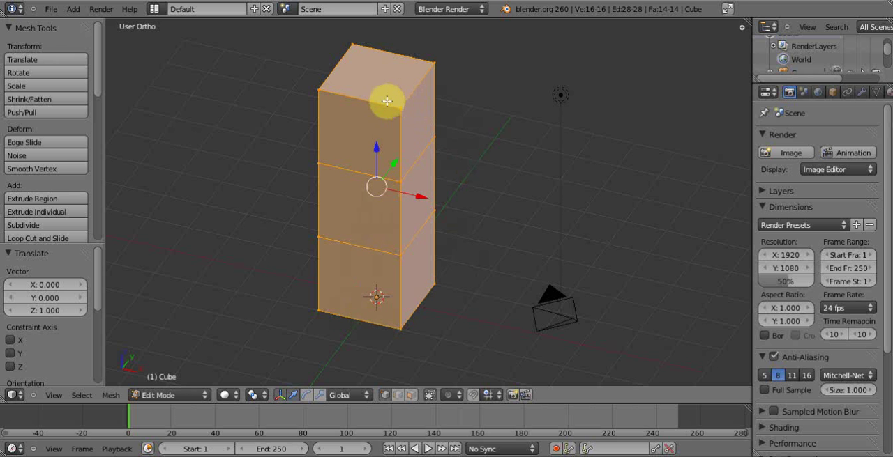
pyautogui.moveTo(370, 197); pyautogui.dragTo(366, 153, button='middle')
pyautogui.moveTo(440, 239); pyautogui.dragTo(402, 253, button='middle')
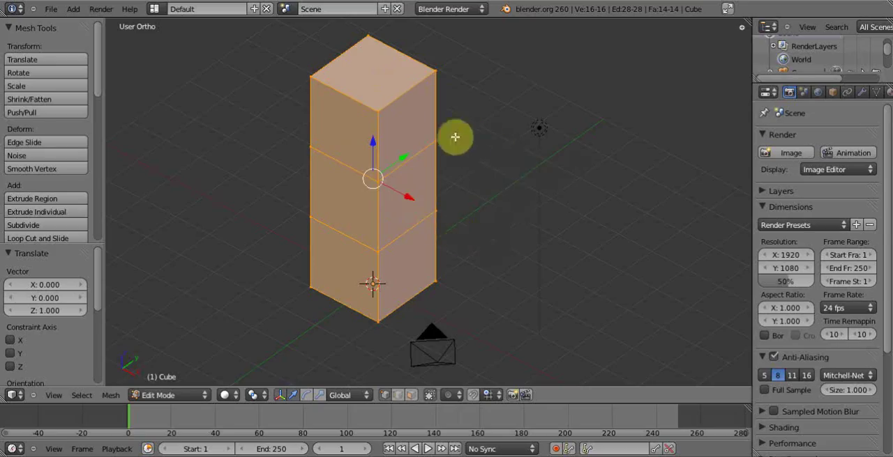
pyautogui.click(77, 11)
pyautogui.moveTo(109, 100)
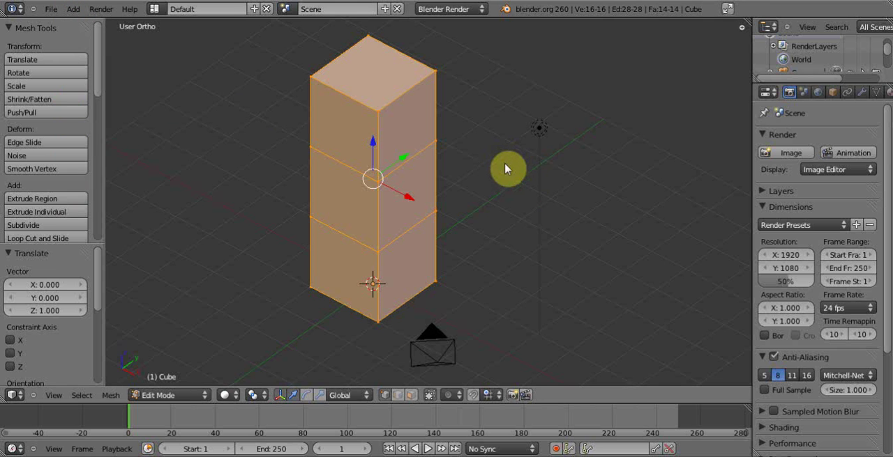
# - Return to object mode and add a single-bone armature at the column's base
pyautogui.press('Tab')
pyautogui.moveTo(419, 199); pyautogui.dragTo(438, 199, button='middle')
pyautogui.press('KP_1')
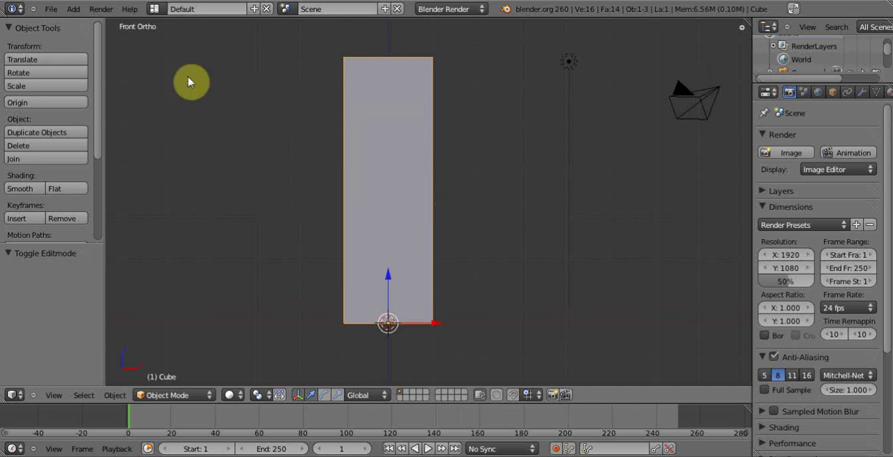
pyautogui.click(73, 9)
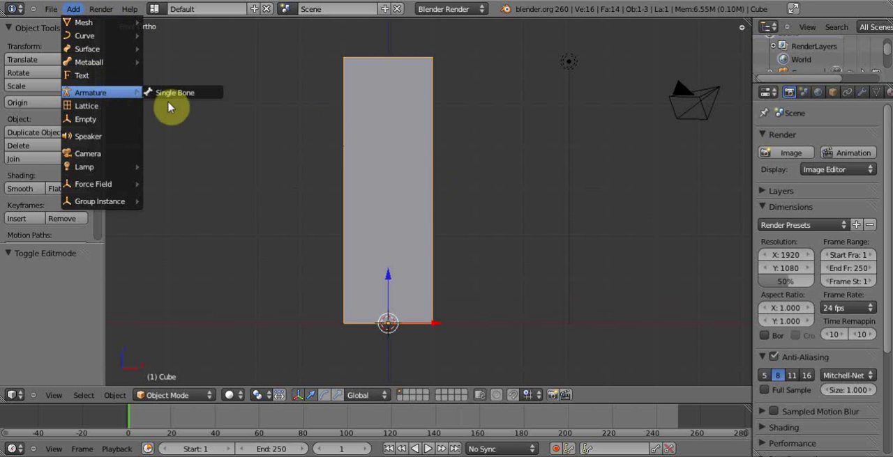
pyautogui.click(177, 99)
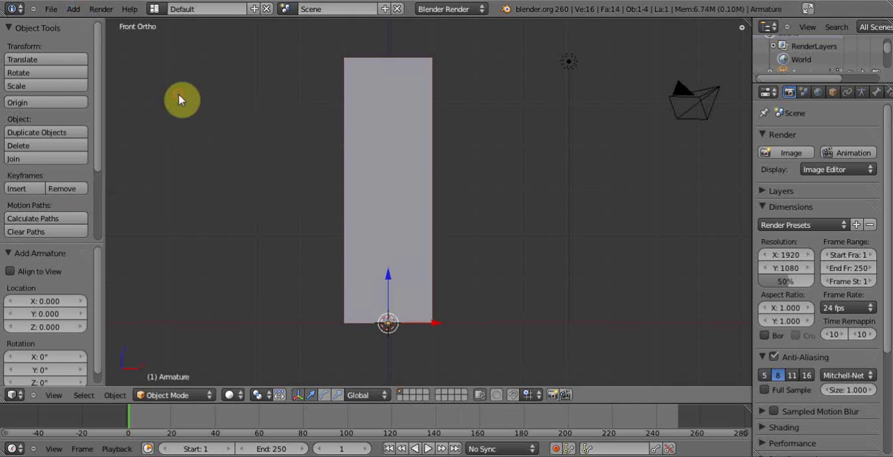
# - Display the scene in wireframe and select the armature inside the column
pyautogui.moveTo(410, 253); pyautogui.dragTo(383, 279, button='middle')
pyautogui.rightClick(401, 242)
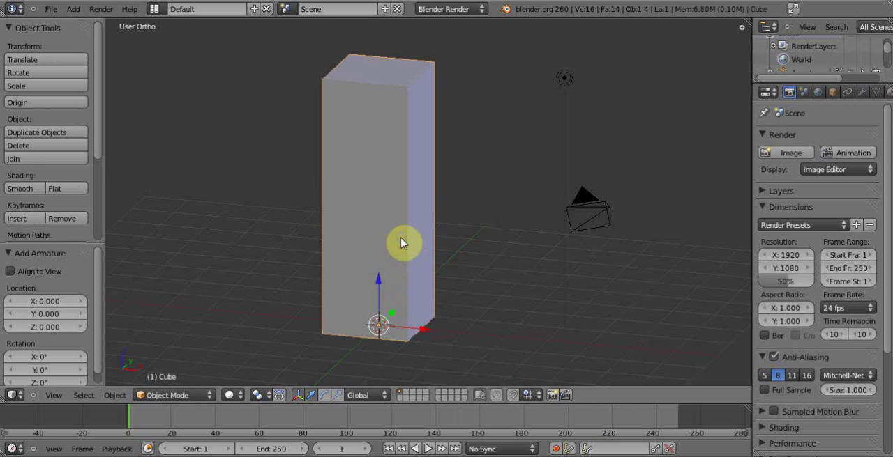
pyautogui.press('z')
pyautogui.rightClick(376, 302)
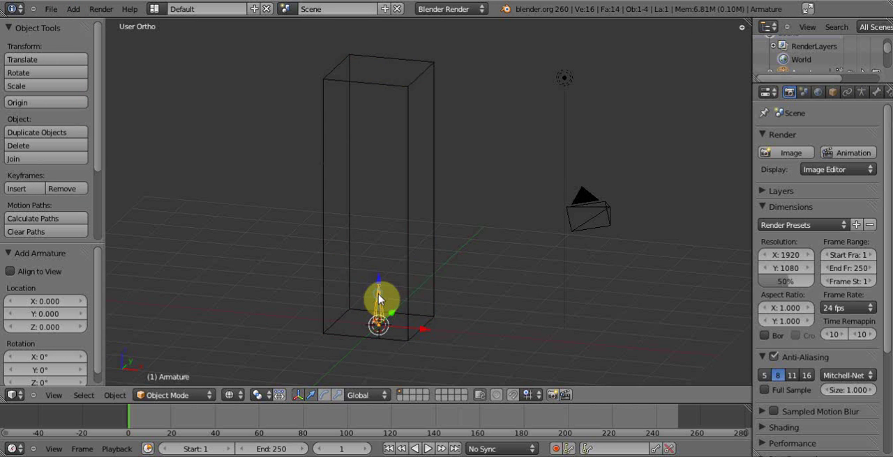
pyautogui.press('KP_1')
pyautogui.scroll(2, 379, 300)
pyautogui.moveTo(382, 298); pyautogui.dragTo(410, 248, button='middle')
pyautogui.press('KP_1')
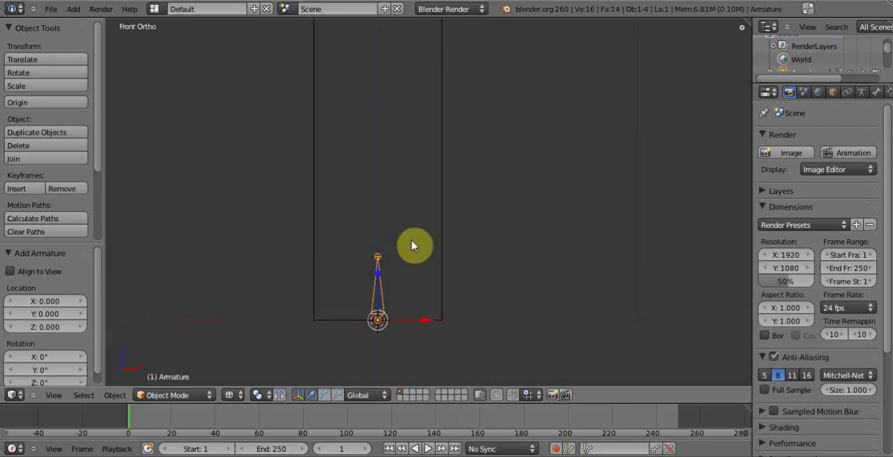
pyautogui.keyDown('shift'); pyautogui.moveTo(438, 217); pyautogui.dragTo(412, 221, button='middle'); pyautogui.keyUp('shift')
pyautogui.scroll(1, 397, 276)
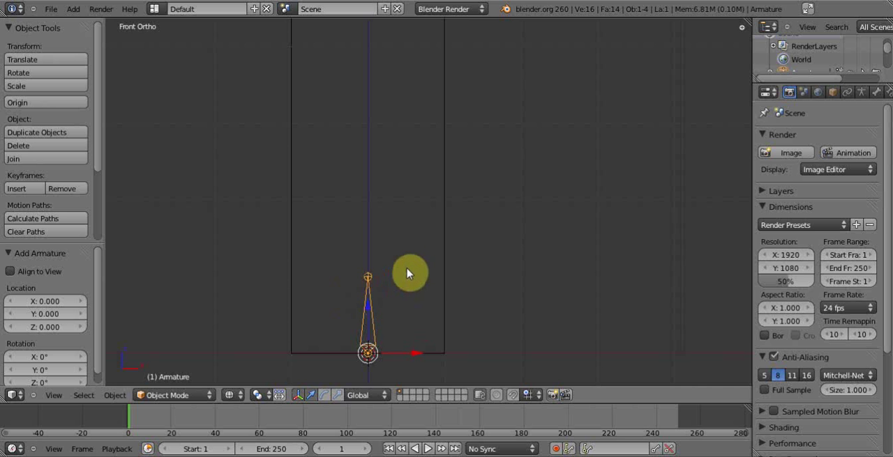
pyautogui.moveTo(376, 281); pyautogui.dragTo(409, 181, button='middle')
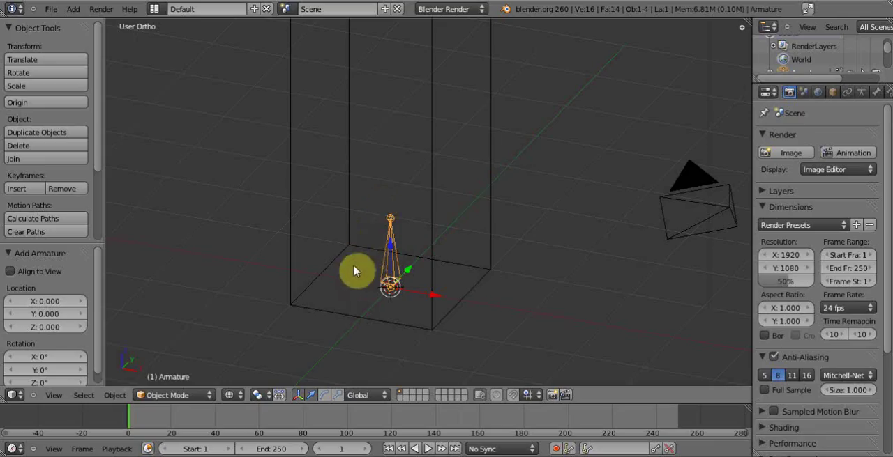
pyautogui.press('r')
pyautogui.press('Escape')
pyautogui.press('r')
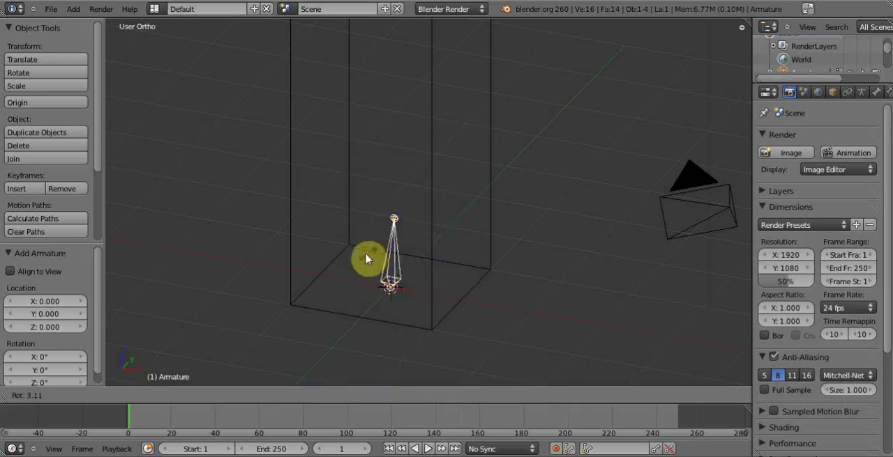
pyautogui.rightClick(361, 196)
pyautogui.press('s')
pyautogui.rightClick(383, 232)
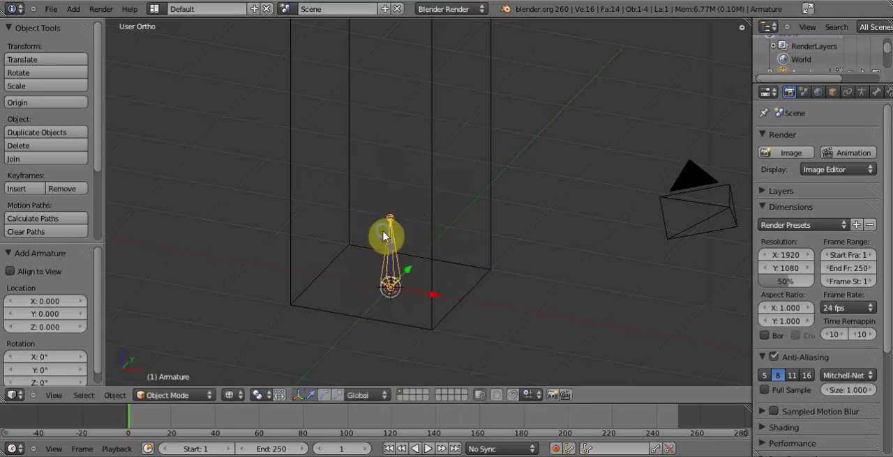
# - Enter the armature's edit mode and move the bone's tip up 1 unit along Z
pyautogui.click(207, 397)
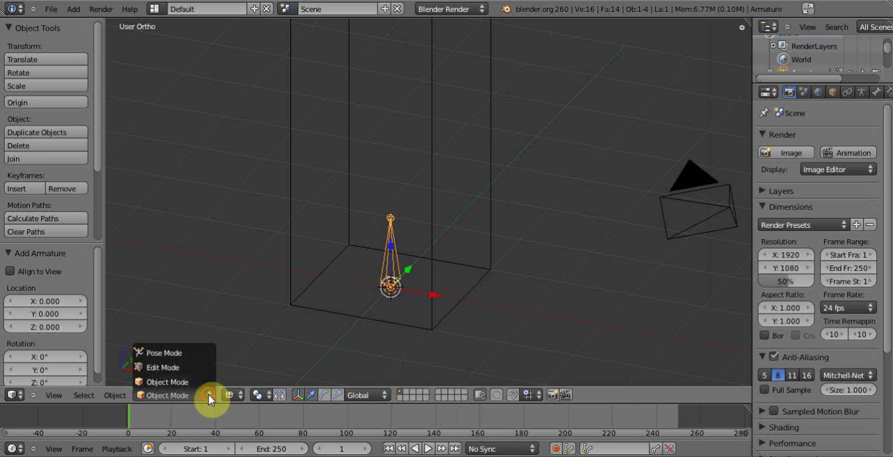
pyautogui.click(203, 370)
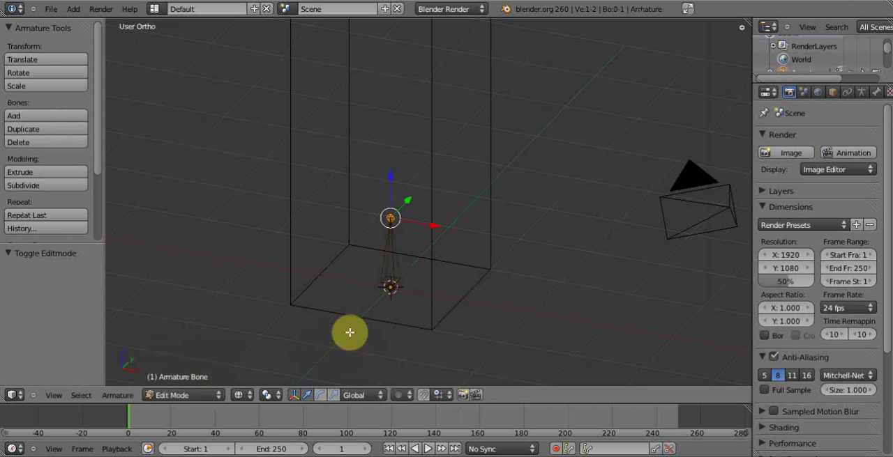
pyautogui.press('KP_1')
pyautogui.scroll(1, 443, 237)
pyautogui.keyDown('shift'); pyautogui.moveTo(442, 235); pyautogui.dragTo(426, 275, button='middle'); pyautogui.keyUp('shift')
pyautogui.press('g')
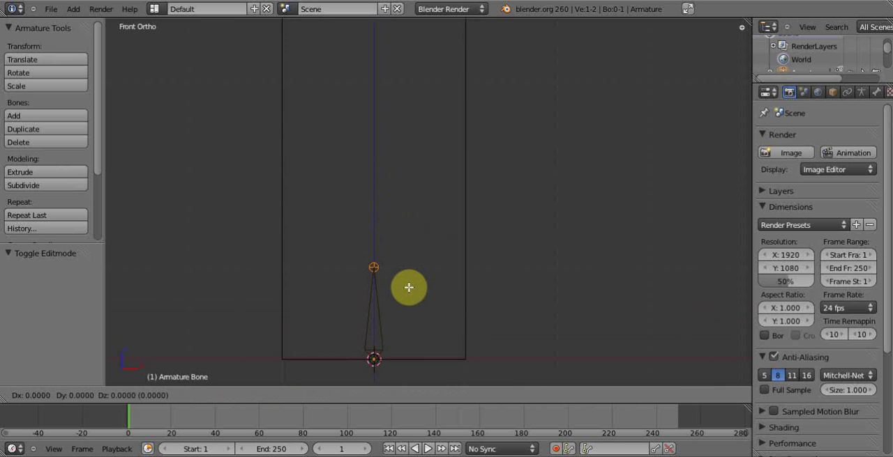
pyautogui.click(405, 195)
# - Extrude a second bone 2 units straight up from the first bone's tip
pyautogui.scroll(-2, 432, 197)
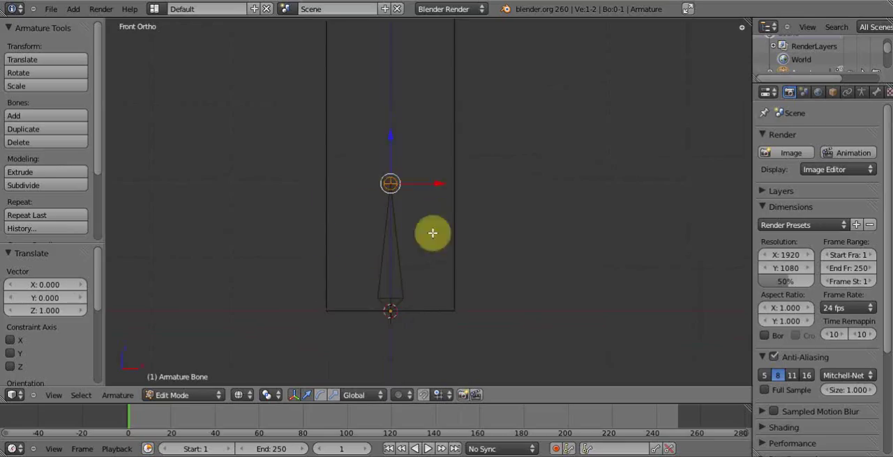
pyautogui.keyDown('shift'); pyautogui.moveTo(437, 193); pyautogui.dragTo(416, 285, button='middle'); pyautogui.keyUp('shift')
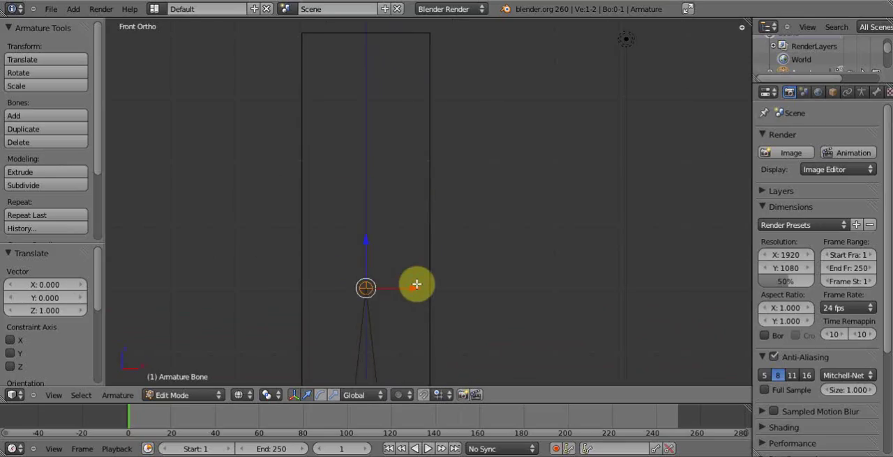
pyautogui.press('e')
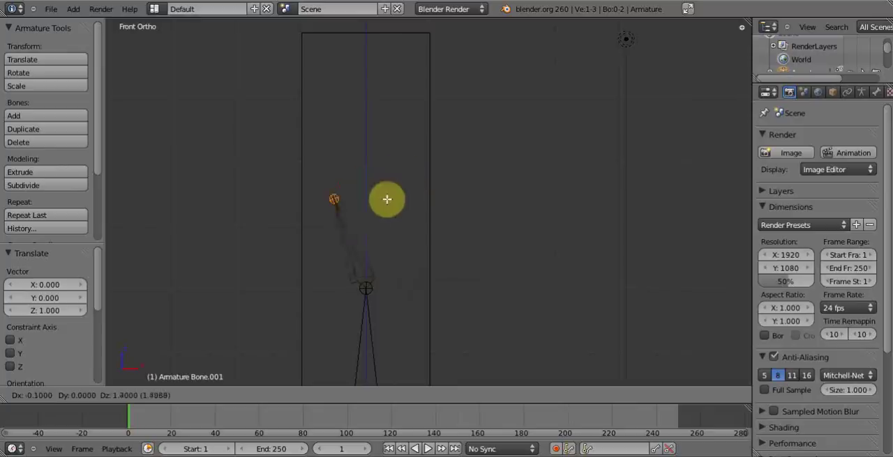
pyautogui.click(415, 156)
# - Extrude a third bone straight up from the second bone's tip to the top of the column
pyautogui.scroll(-2, 414, 153)
pyautogui.keyDown('shift'); pyautogui.moveTo(430, 143); pyautogui.dragTo(406, 230, button='middle'); pyautogui.keyUp('shift')
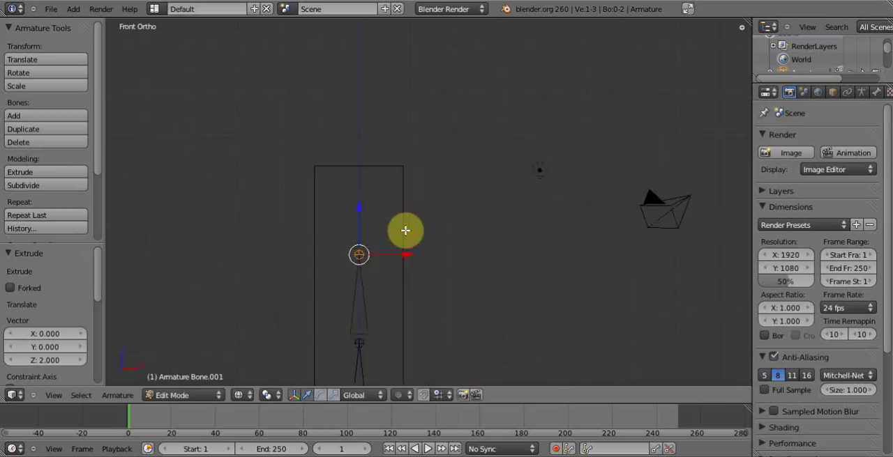
pyautogui.press('e')
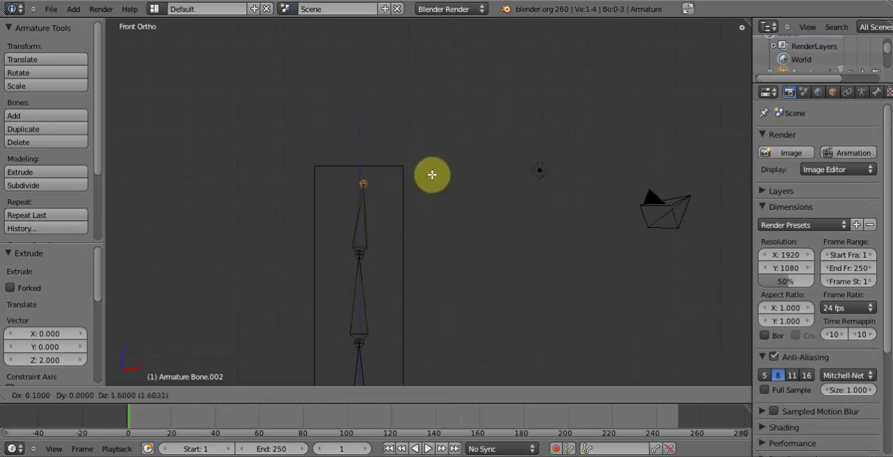
pyautogui.click(426, 160)
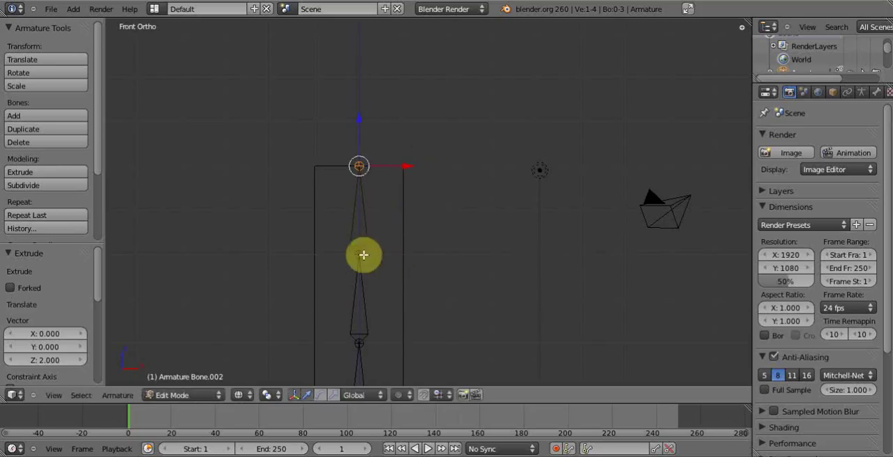
pyautogui.press('g')
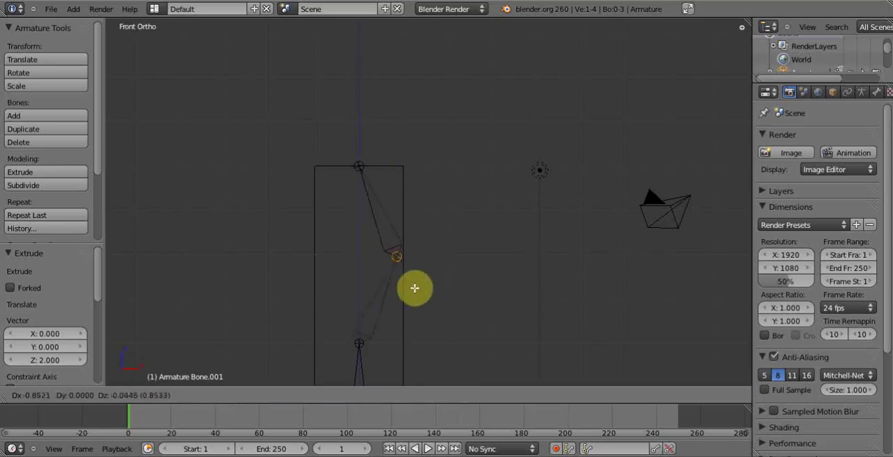
pyautogui.rightClick(415, 286)
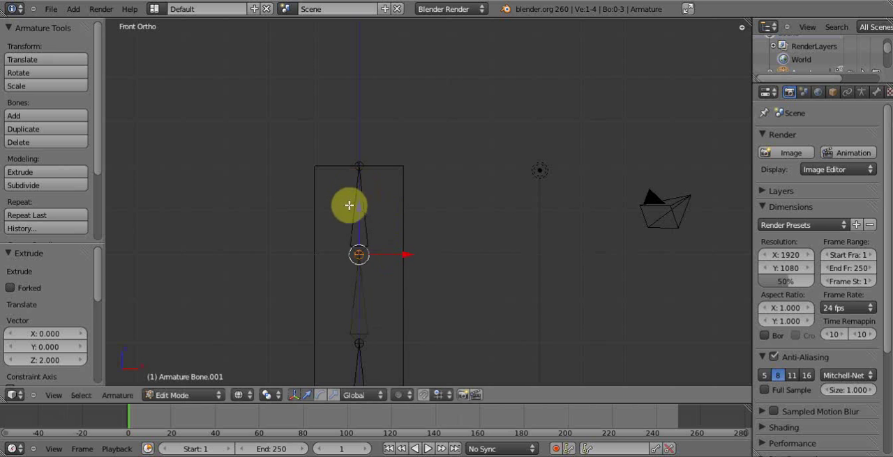
pyautogui.rightClick(351, 286)
# - Leave the armature's edit mode and select the column mesh
pyautogui.moveTo(404, 263); pyautogui.dragTo(398, 215, button='middle')
pyautogui.press('Tab')
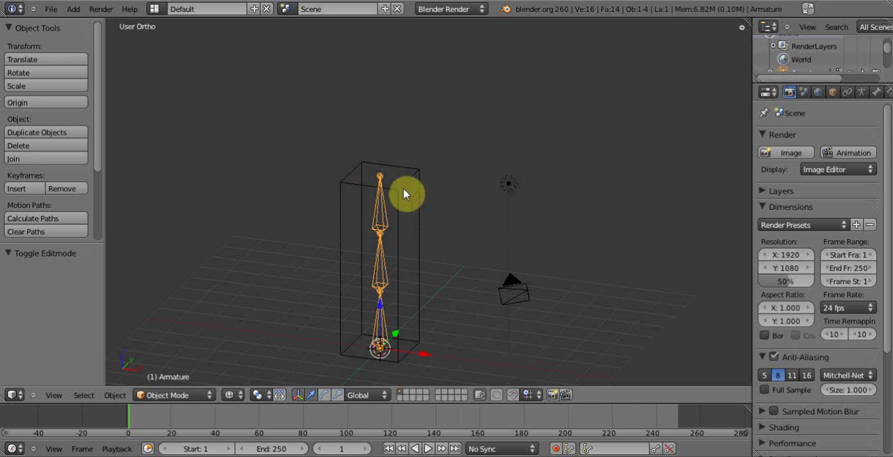
pyautogui.rightClick(415, 201)
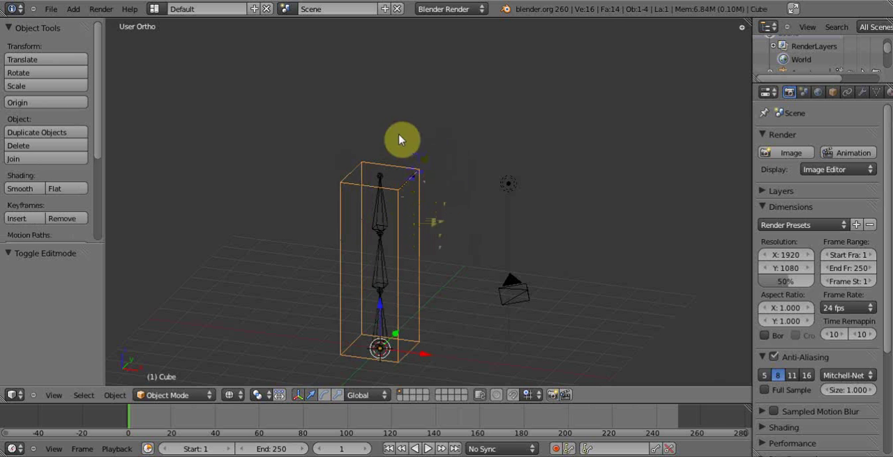
# - Add an Armature modifier to the column mesh
pyautogui.keyDown('shift'); pyautogui.moveTo(403, 276); pyautogui.dragTo(412, 209, button='middle'); pyautogui.keyUp('shift')
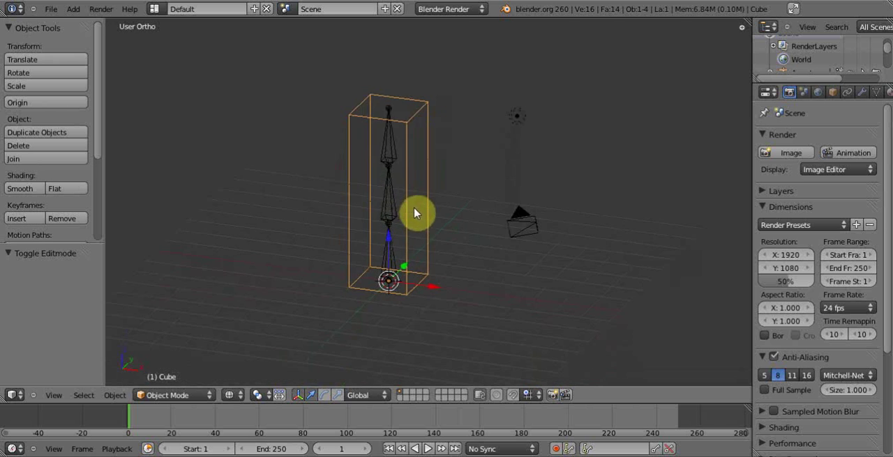
pyautogui.scroll(2, 424, 223)
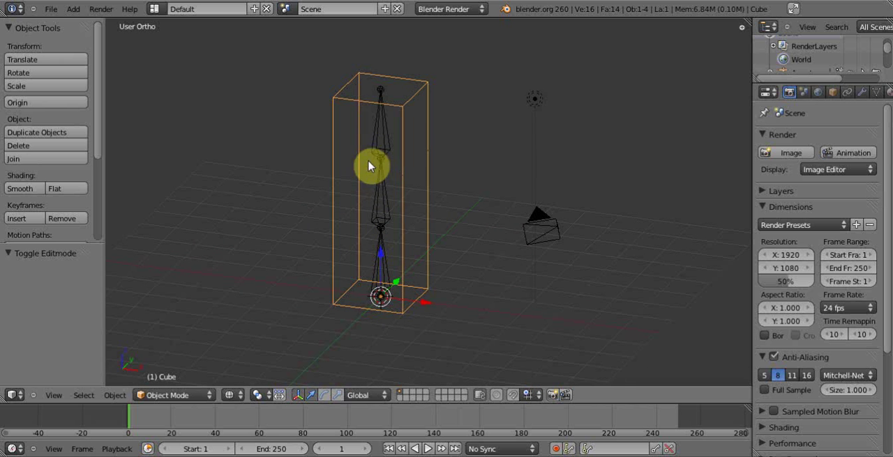
pyautogui.moveTo(750, 185); pyautogui.dragTo(691, 195)
pyautogui.click(806, 93)
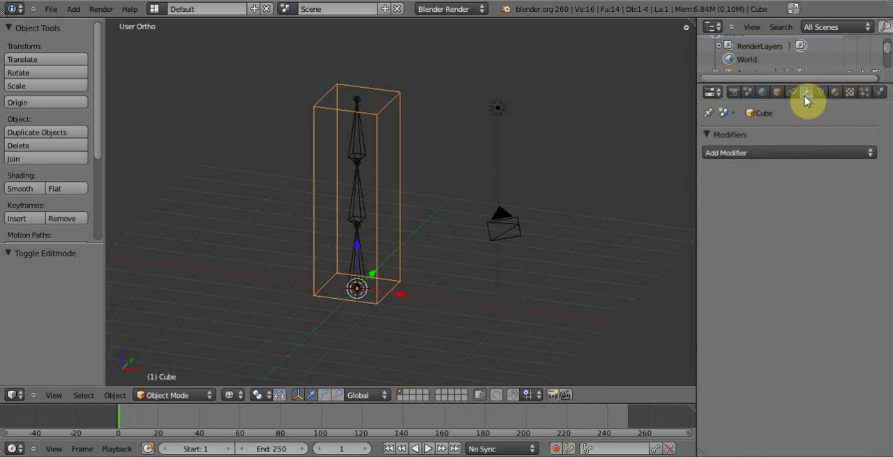
pyautogui.click(801, 154)
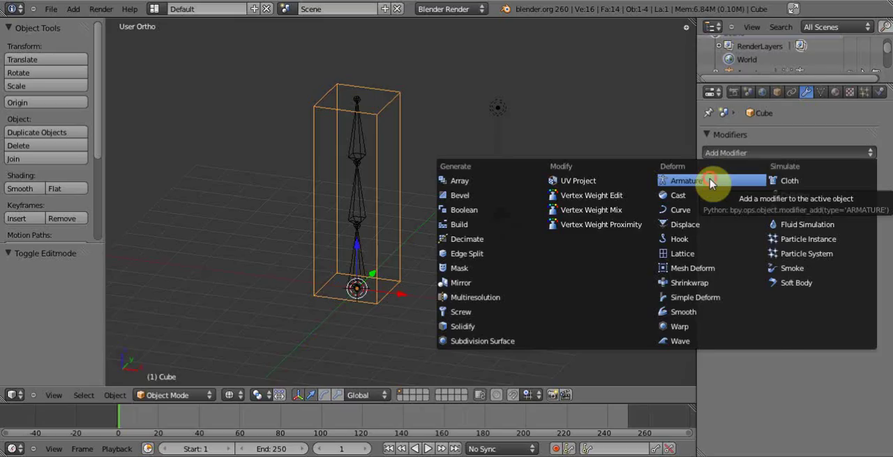
pyautogui.click(711, 183)
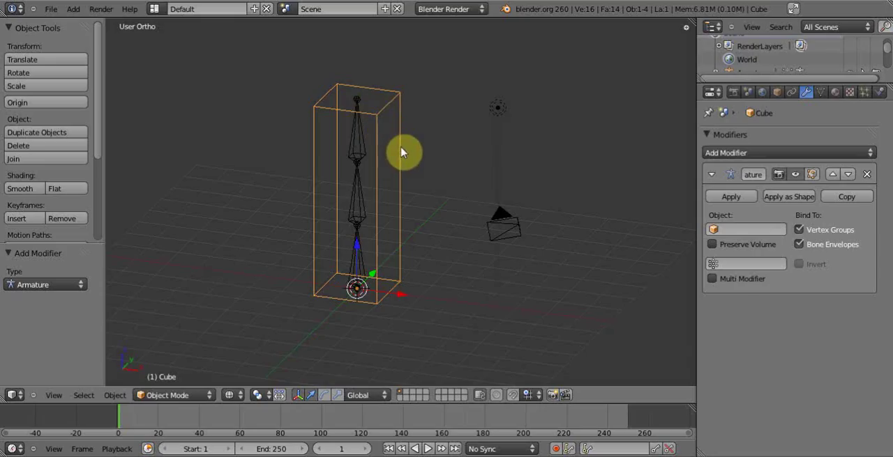
# - Select the armature and rename the object esqueleto
pyautogui.rightClick(368, 147)
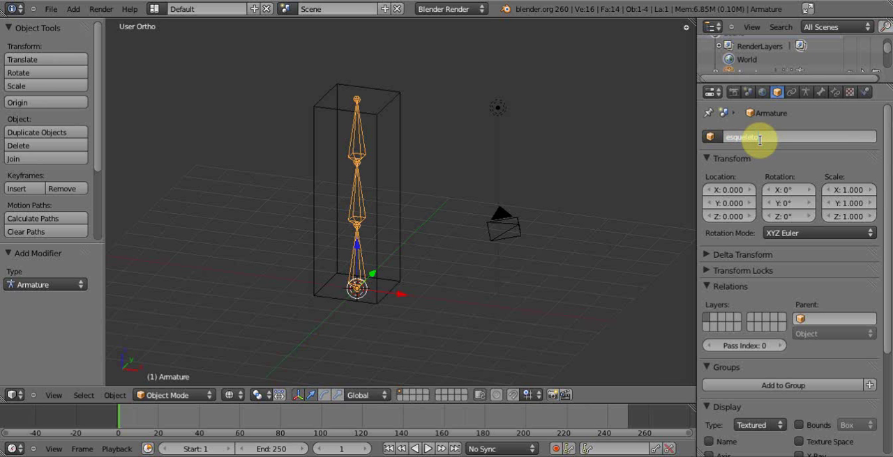
pyautogui.press('Return')
# - Set esqueleto as the object of the column's Armature modifier and turn off its Vertex Groups binding
pyautogui.rightClick(394, 110)
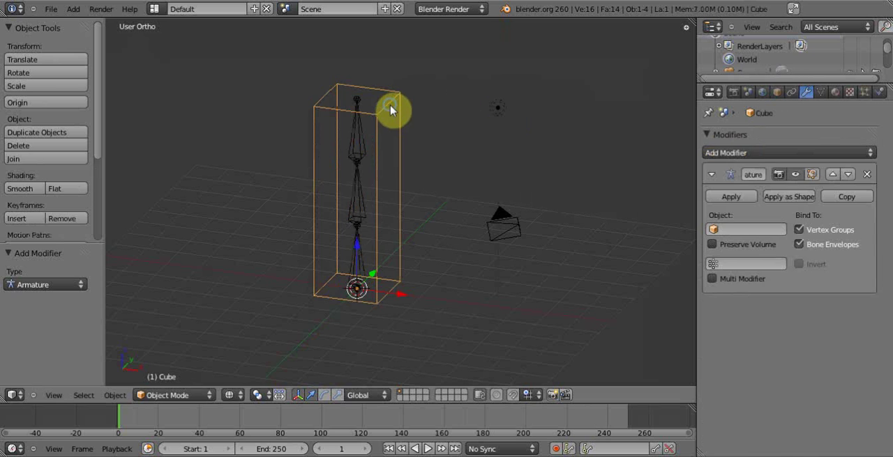
pyautogui.click(742, 230)
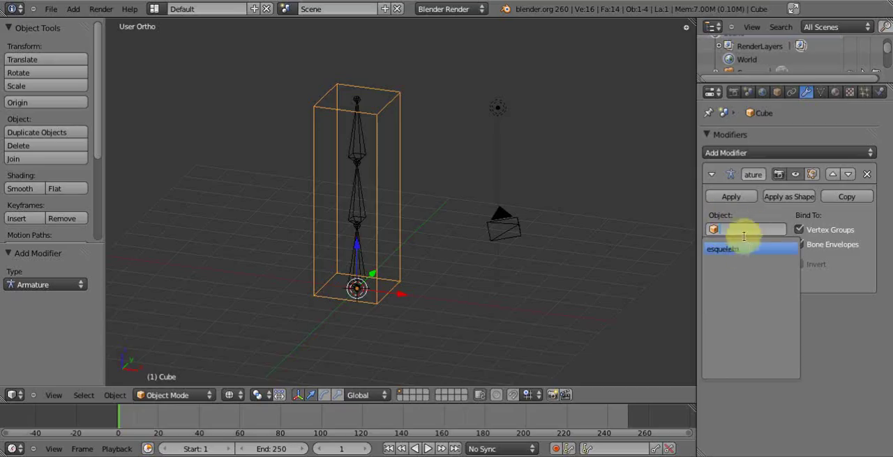
pyautogui.click(748, 250)
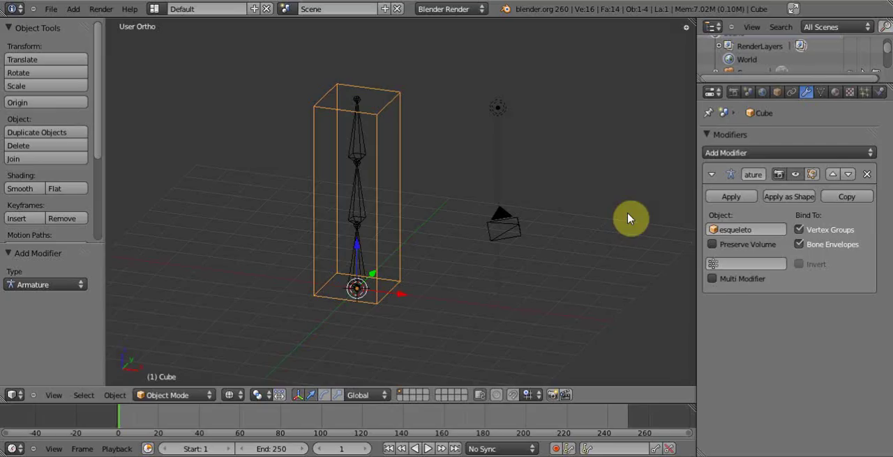
pyautogui.click(798, 229)
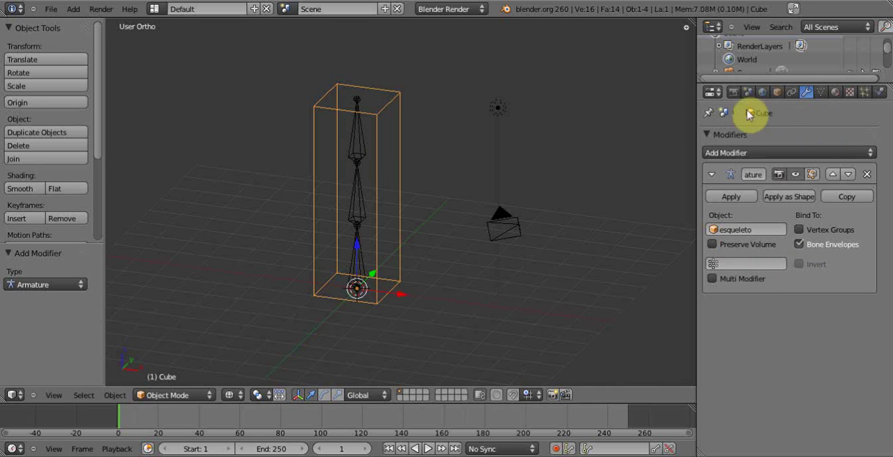
# - Preview the armature's bones in Stick and B-Bone display, then set their display type to Envelope
pyautogui.rightClick(362, 148)
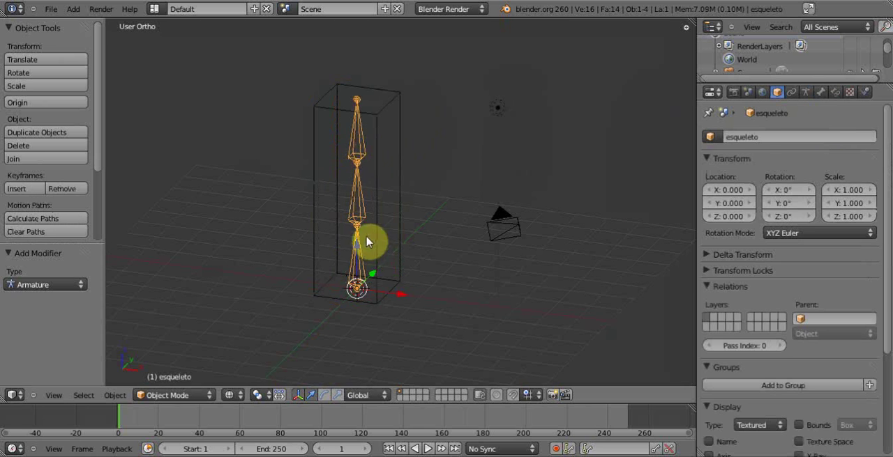
pyautogui.click(805, 93)
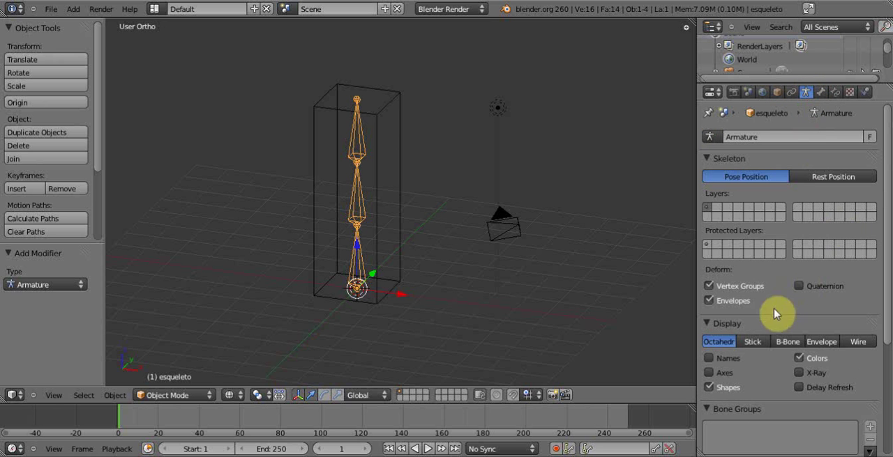
pyautogui.click(753, 342)
pyautogui.moveTo(446, 187); pyautogui.dragTo(443, 204, button='middle')
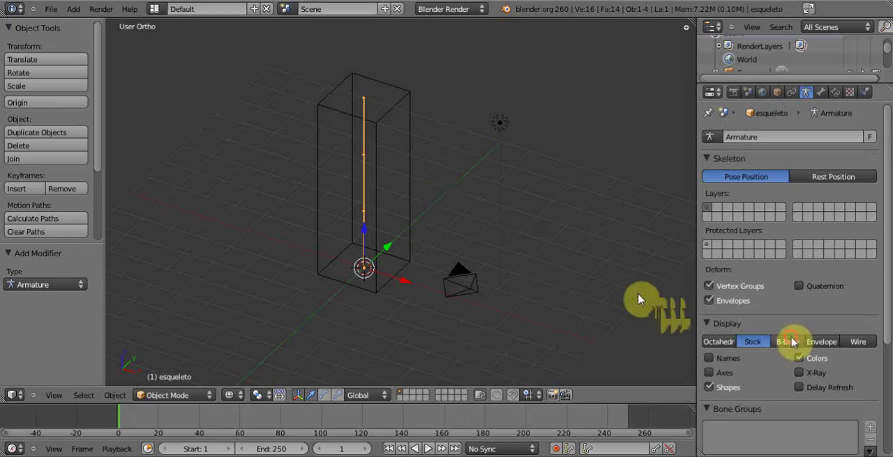
pyautogui.click(788, 342)
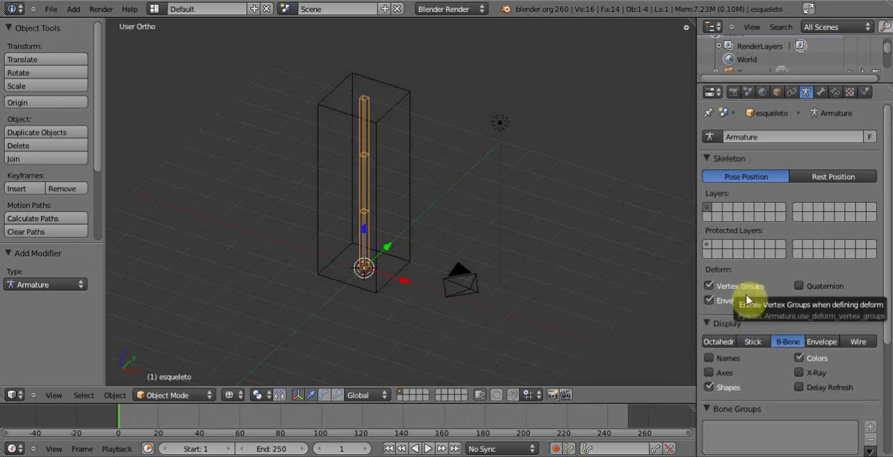
pyautogui.click(821, 343)
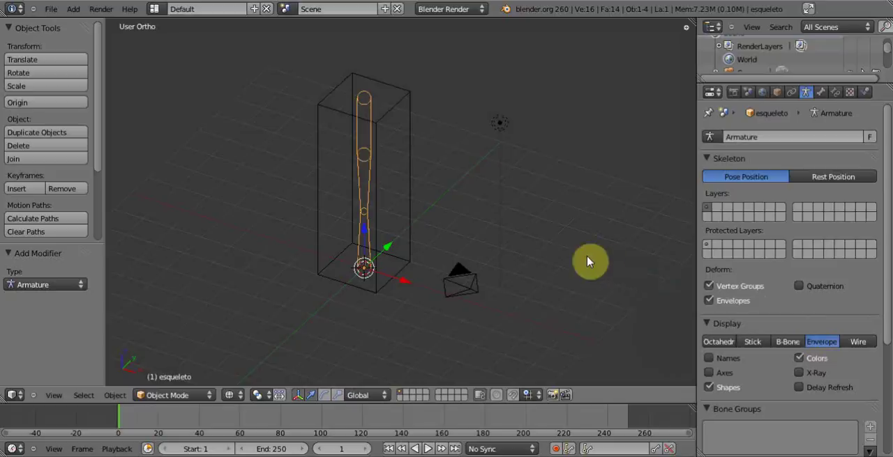
# - Switch the armature to Pose Mode and select the top bone
pyautogui.click(207, 396)
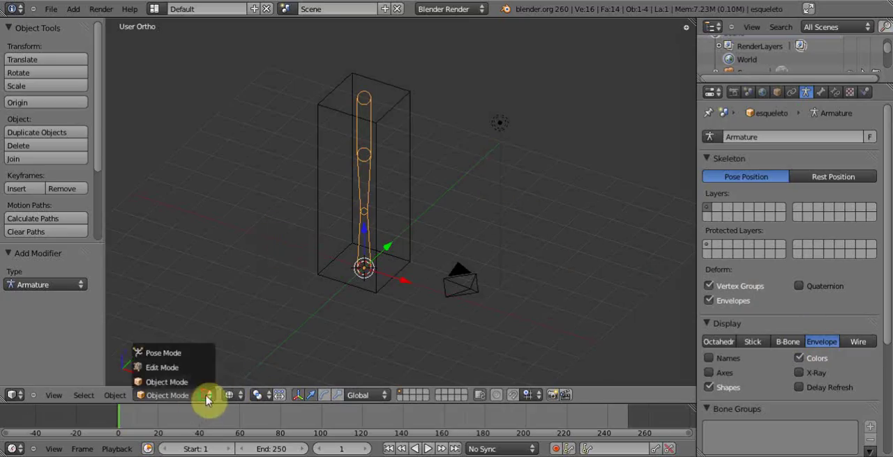
pyautogui.click(164, 355)
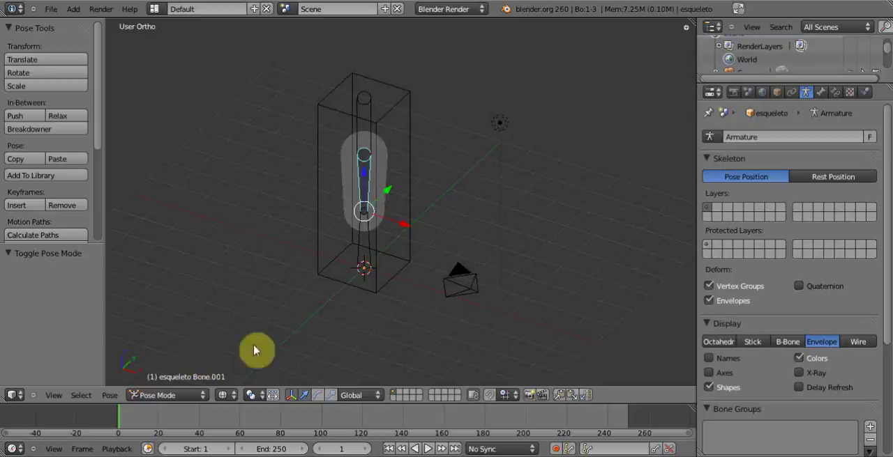
pyautogui.rightClick(369, 107)
# - Examine the top bone's envelope around the column and try rotating the bone to test the mesh deformation
pyautogui.moveTo(384, 131); pyautogui.dragTo(365, 244, button='middle')
pyautogui.scroll(3, 375, 202)
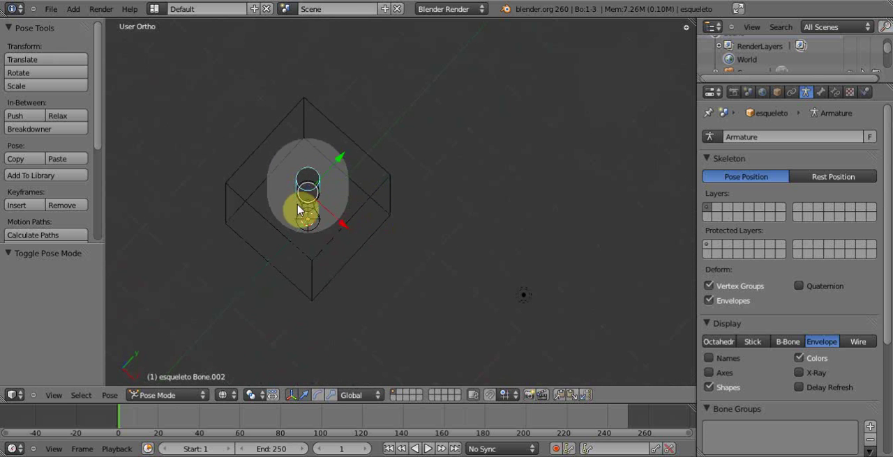
pyautogui.moveTo(321, 208); pyautogui.dragTo(352, 161, button='middle')
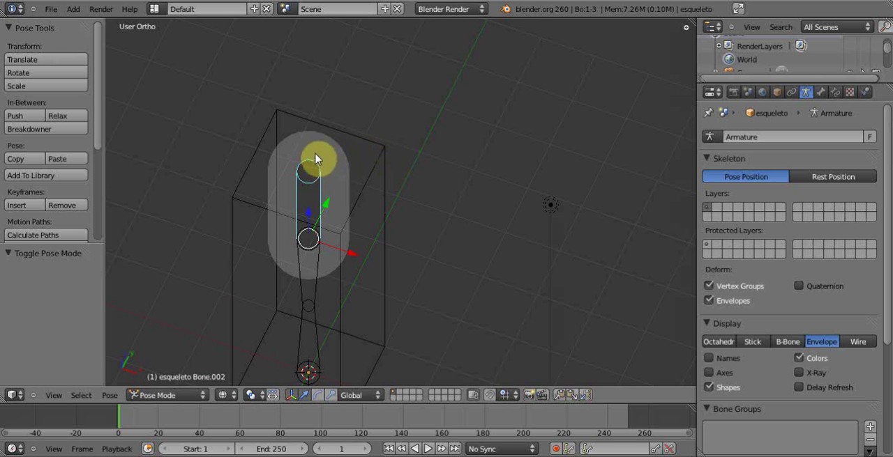
pyautogui.moveTo(329, 200); pyautogui.dragTo(385, 186, button='middle')
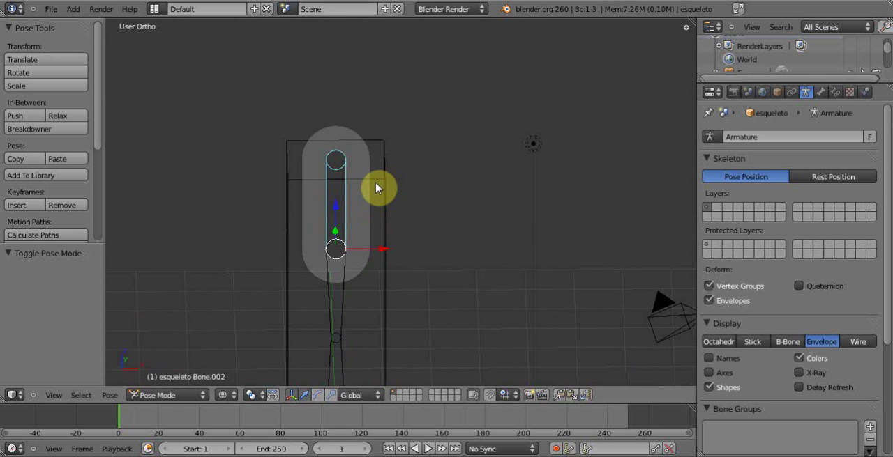
pyautogui.press('r')
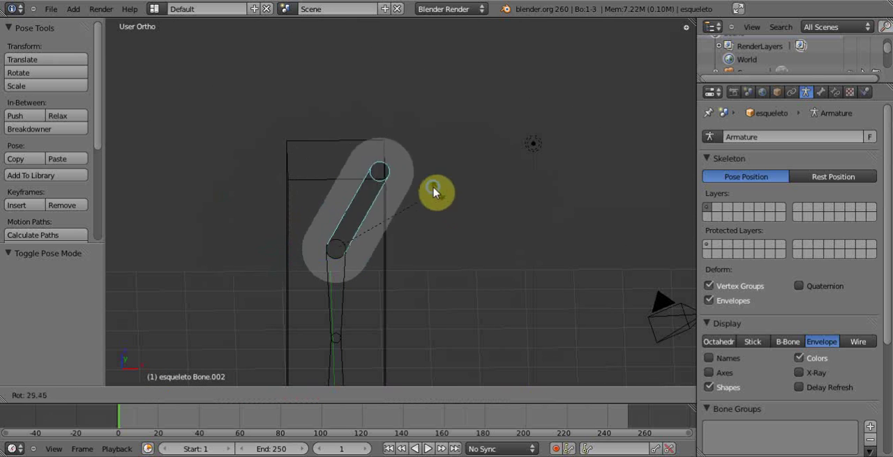
pyautogui.rightClick(432, 187)
pyautogui.moveTo(424, 179); pyautogui.dragTo(355, 216, button='middle')
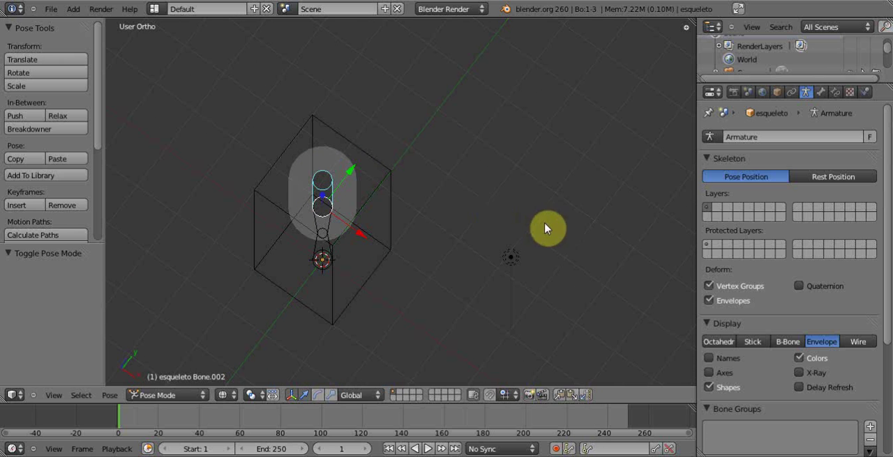
# - Expand the top bone's Deform settings and increase its envelope distance to 1.3
pyautogui.click(820, 94)
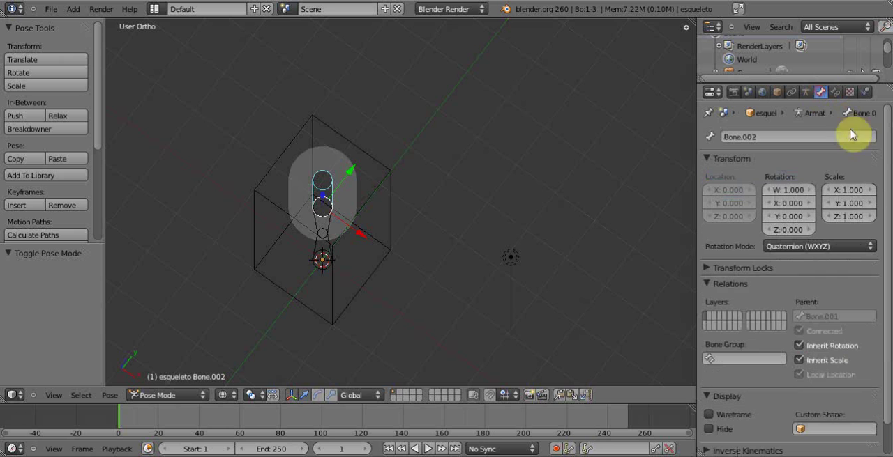
pyautogui.scroll(-2, 883, 171)
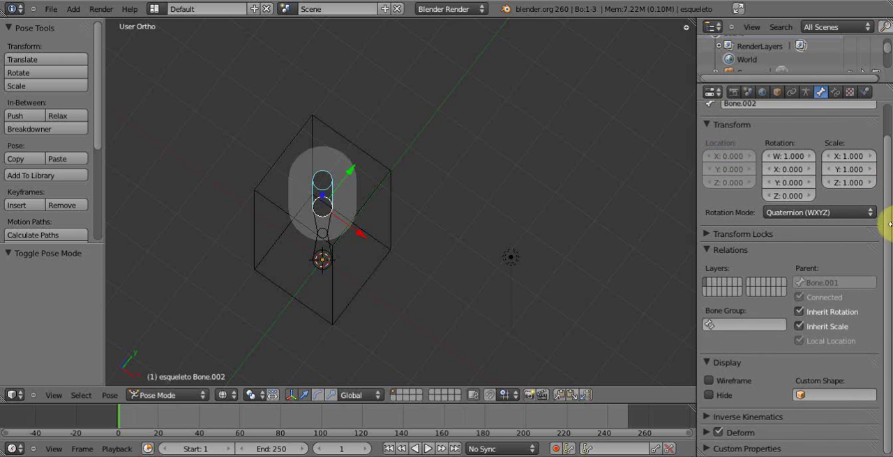
pyautogui.click(706, 433)
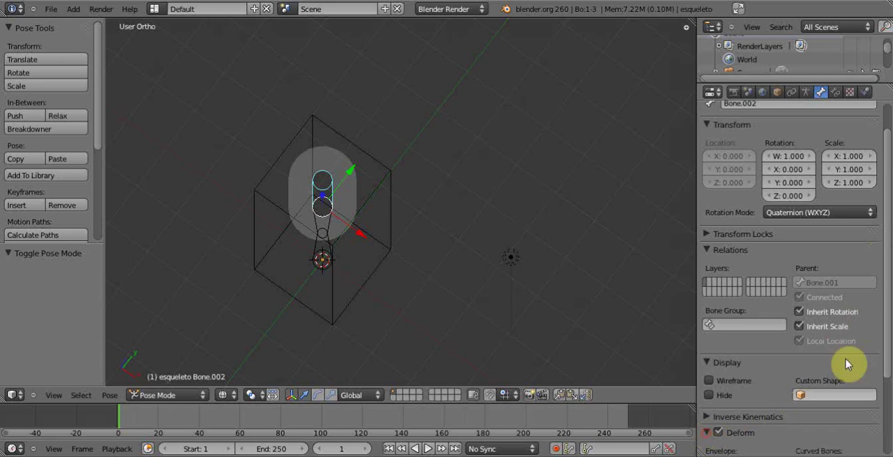
pyautogui.moveTo(883, 294); pyautogui.dragTo(886, 396)
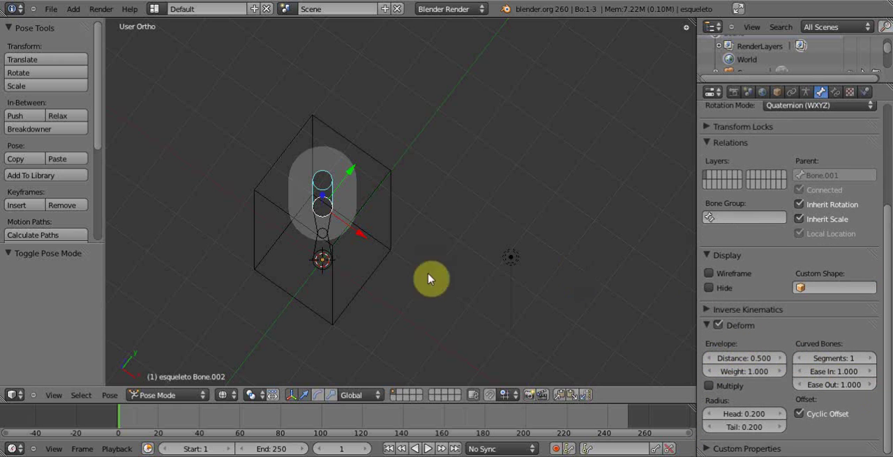
pyautogui.moveTo(349, 216); pyautogui.dragTo(375, 166, button='middle')
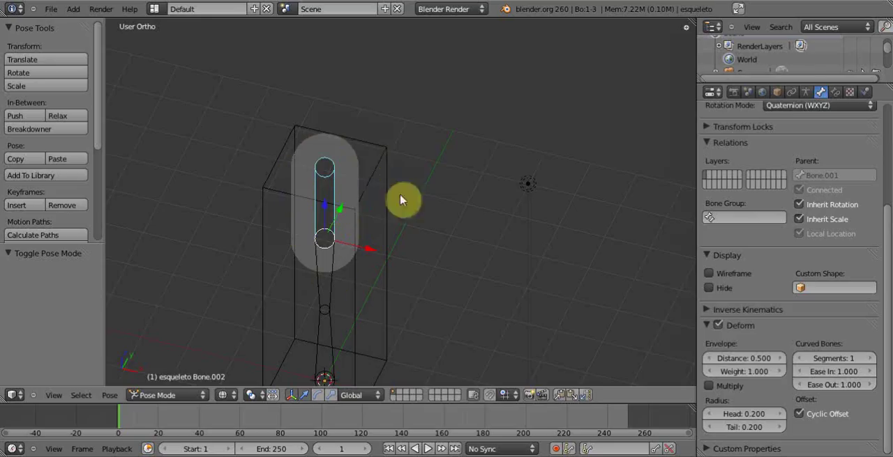
pyautogui.click(779, 360)
pyautogui.click(780, 360)
pyautogui.click(780, 360)
pyautogui.click(779, 360)
pyautogui.click(779, 360)
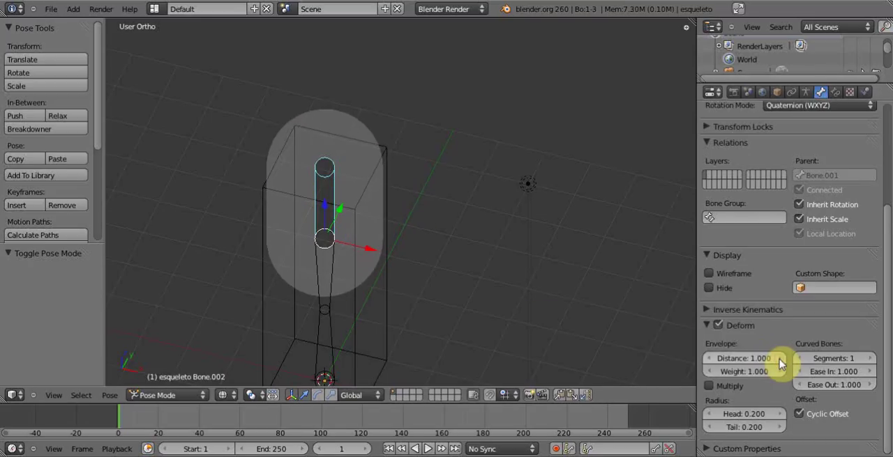
pyautogui.click(779, 360)
pyautogui.click(780, 360)
pyautogui.click(780, 360)
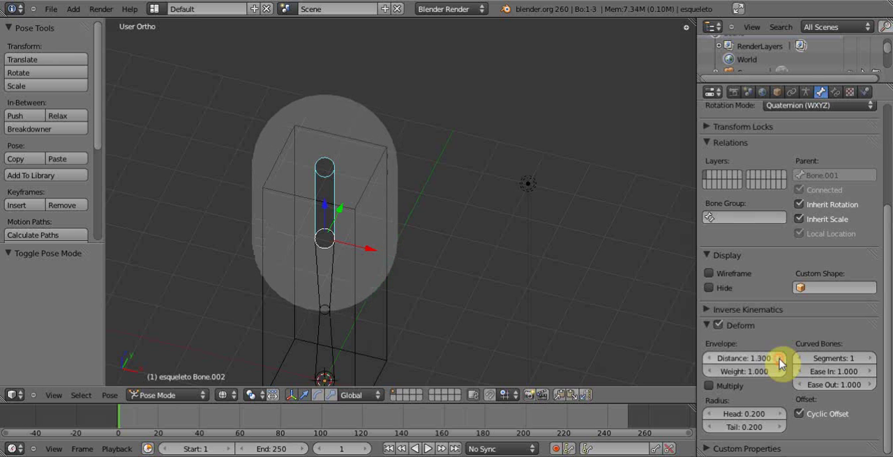
# - Try rotating the top bone with its enlarged envelope to check how the column bends
pyautogui.moveTo(350, 194); pyautogui.dragTo(435, 168, button='middle')
pyautogui.press('r')
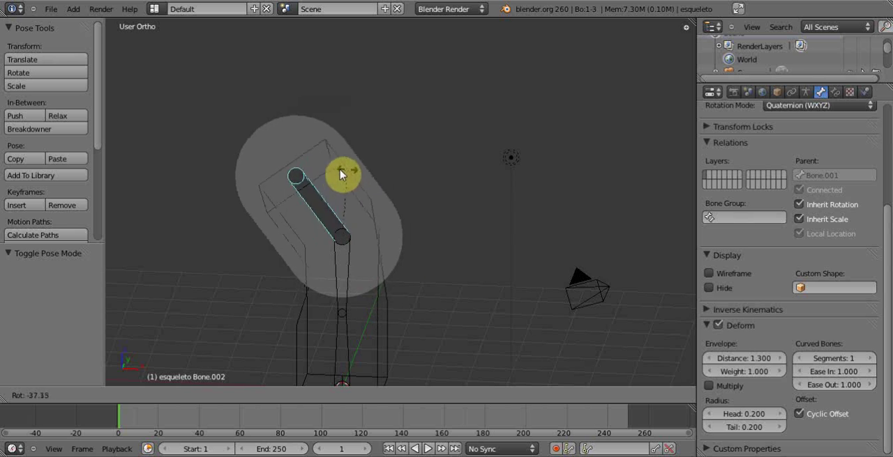
pyautogui.click(424, 206)
# - Select the middle bone and set its envelope distance to 1.3
pyautogui.rightClick(350, 282)
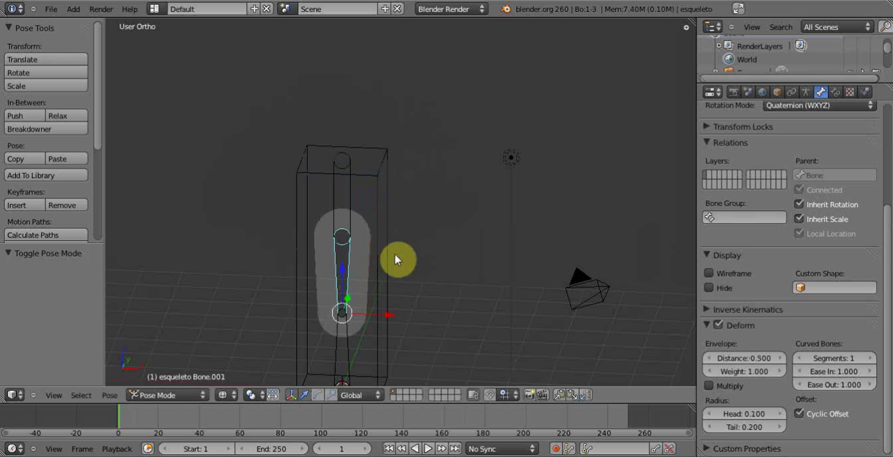
pyautogui.keyDown('shift'); pyautogui.moveTo(395, 260); pyautogui.dragTo(396, 203, button='middle'); pyautogui.keyUp('shift')
pyautogui.click(740, 358)
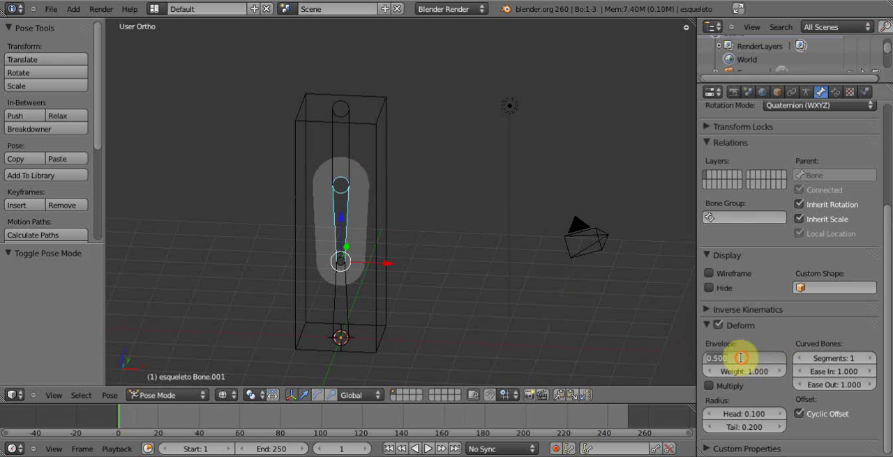
pyautogui.write('1.3')
pyautogui.press('Return')
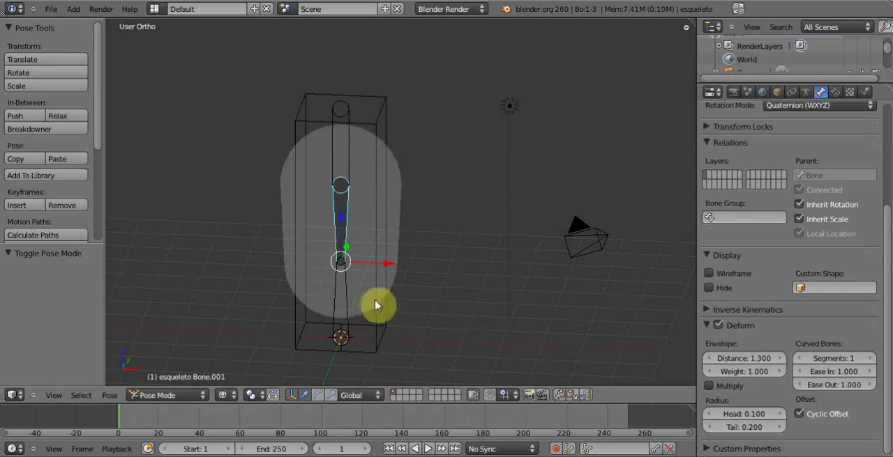
# - Select the bottom bone and set its envelope distance to 1.3
pyautogui.rightClick(342, 303)
pyautogui.click(744, 359)
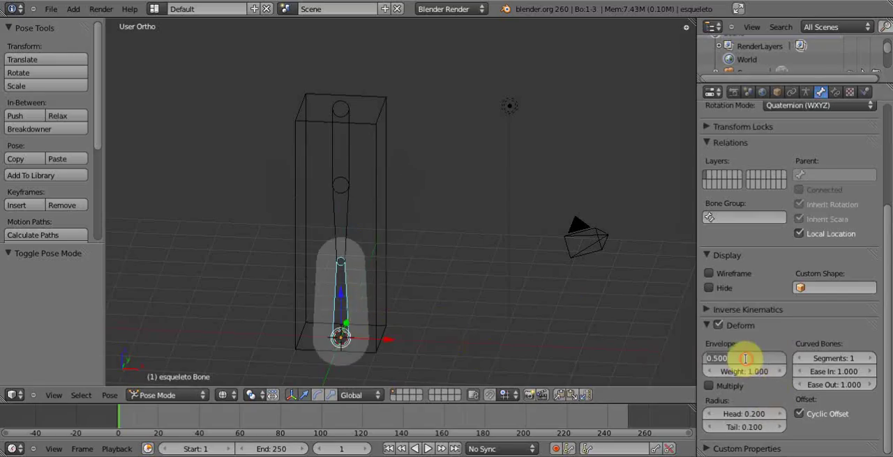
pyautogui.write('1.3')
pyautogui.press('Return')
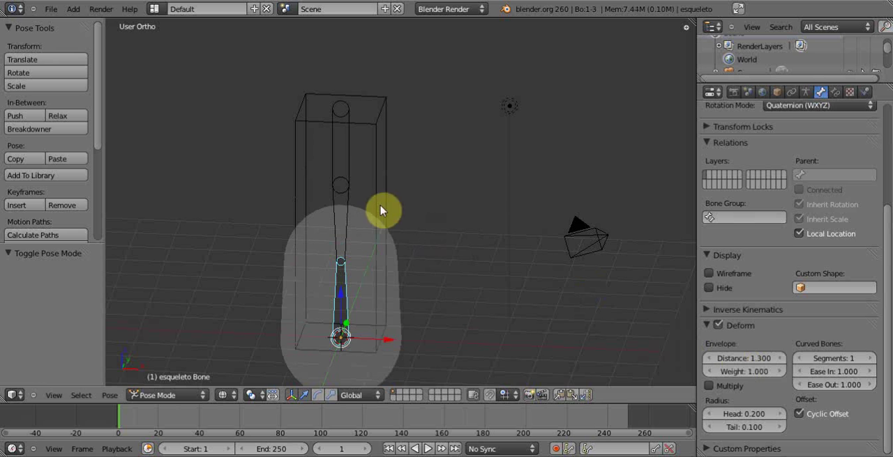
# - Try rotating the middle bone and moving the bottom bone to check how the column deforms
pyautogui.rightClick(342, 199)
pyautogui.press('r')
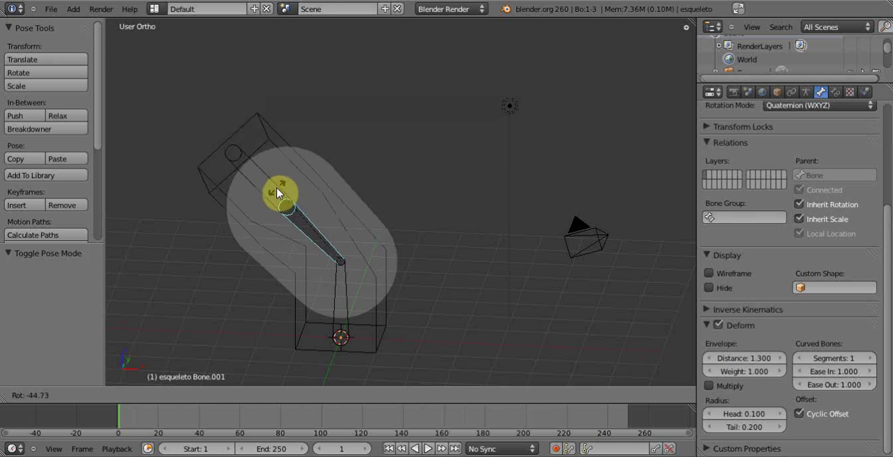
pyautogui.press('Escape')
pyautogui.rightClick(345, 292)
pyautogui.press('g')
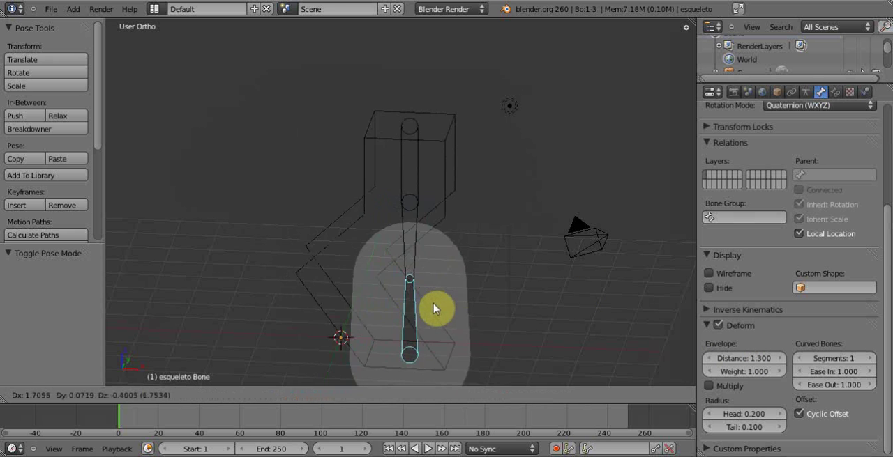
pyautogui.press('Escape')
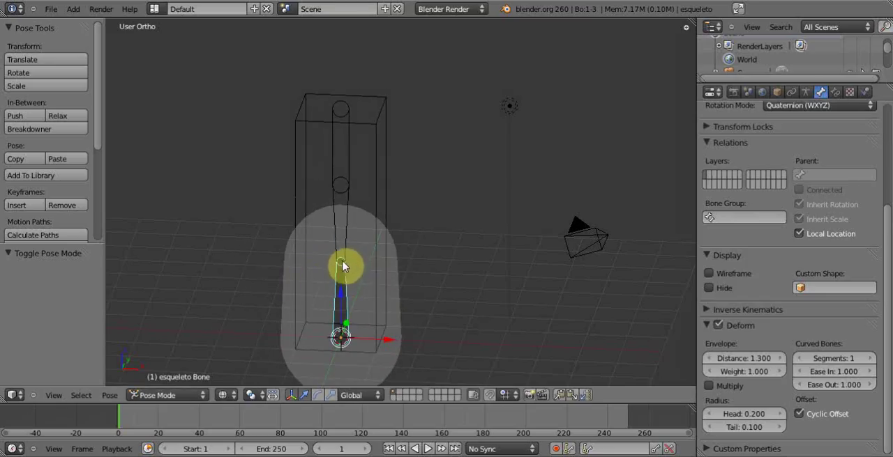
# - In Edit Mode, scale up the envelope radius of the joint between the bottom and middle bones by about 1.85, and return to Pose Mode
pyautogui.click(205, 394)
pyautogui.click(204, 367)
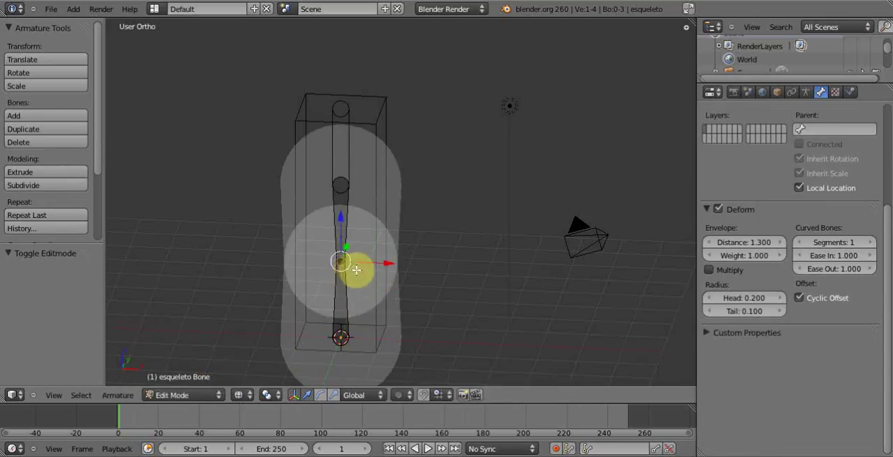
pyautogui.hotkey('alt', 's')
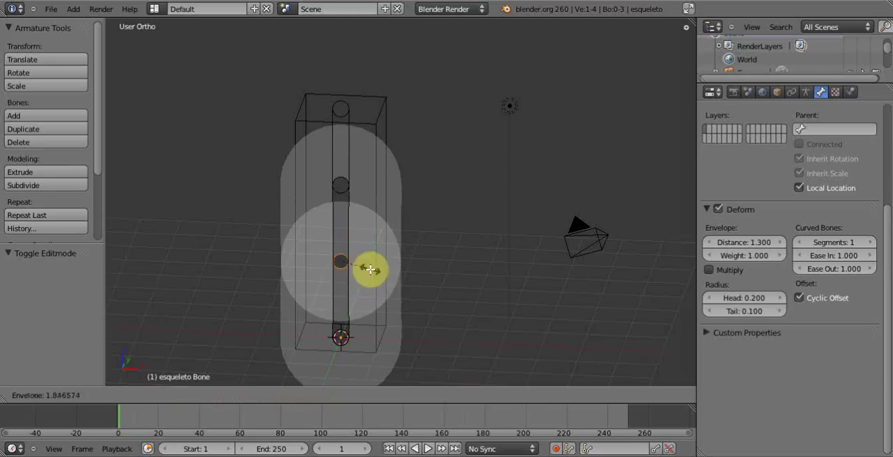
pyautogui.click(369, 270)
pyautogui.click(217, 394)
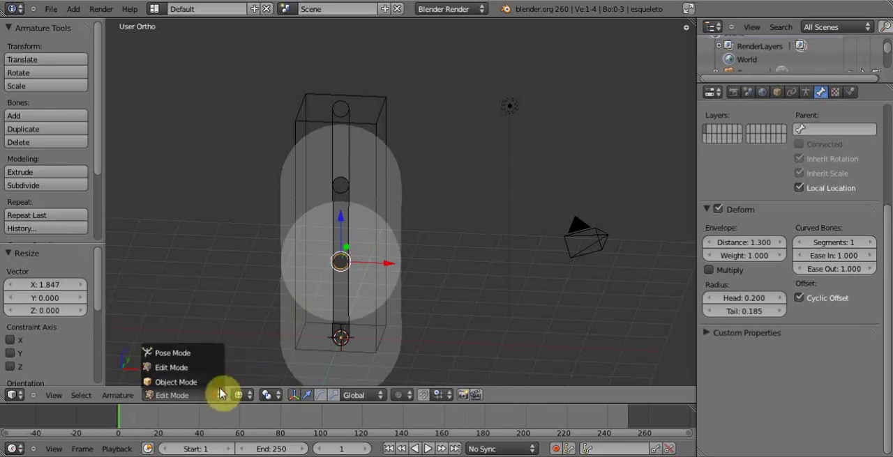
pyautogui.click(209, 354)
# - Try moving and rotating the bottom bone to check the column's base with the thicker joint
pyautogui.rightClick(344, 282)
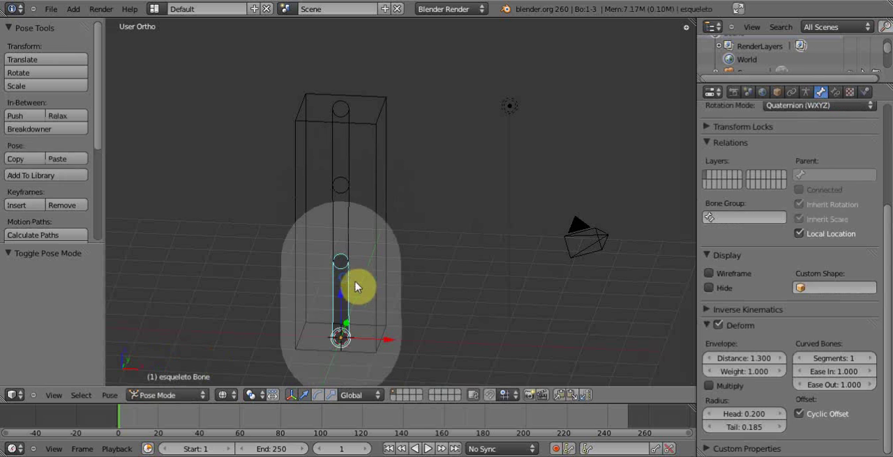
pyautogui.press('g')
pyautogui.rightClick(369, 279)
pyautogui.press('r')
pyautogui.rightClick(343, 263)
# - Try rotating the middle bone and the top bone to check how their sections of the column bend
pyautogui.rightClick(349, 240)
pyautogui.press('r')
pyautogui.rightClick(370, 247)
pyautogui.rightClick(351, 161)
pyautogui.press('r')
pyautogui.rightClick(368, 173)
pyautogui.scroll(-2, 368, 173)
pyautogui.moveTo(374, 185); pyautogui.dragTo(367, 207, button='middle')
pyautogui.scroll(2, 367, 206)
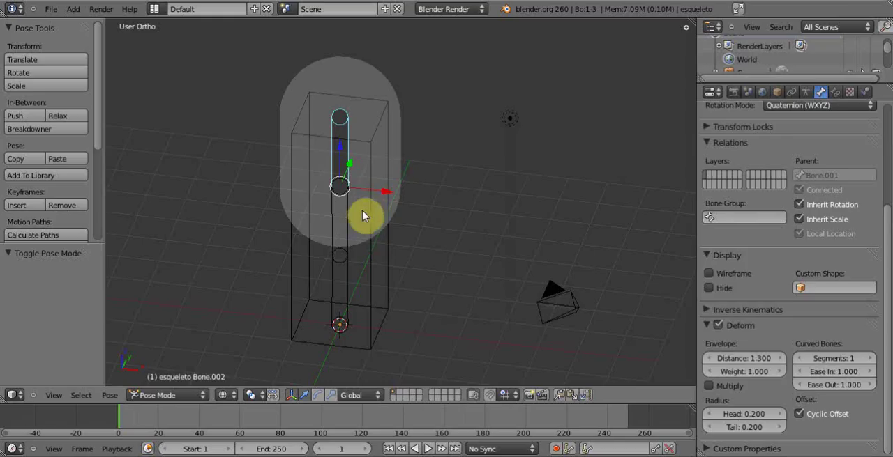
# - Select all three bones in Edit Mode, view them from the front, and switch back to Pose Mode
pyautogui.press('Tab')
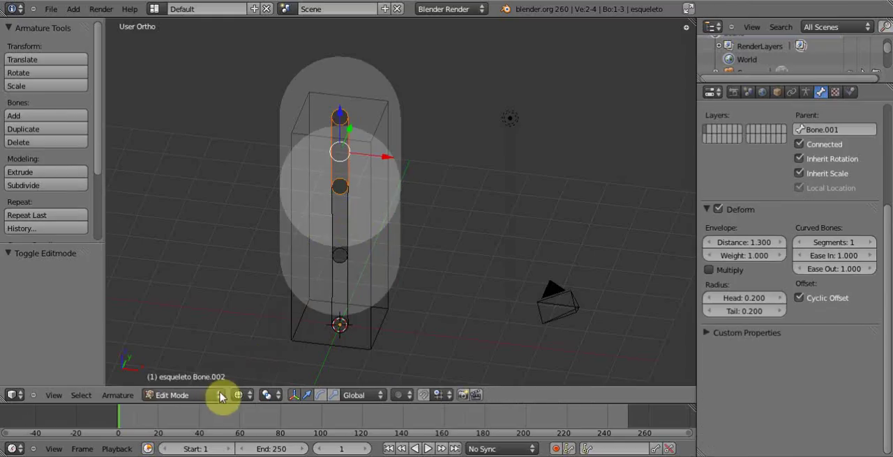
pyautogui.keyDown('shift'); pyautogui.rightClick(346, 227); pyautogui.keyUp('shift')
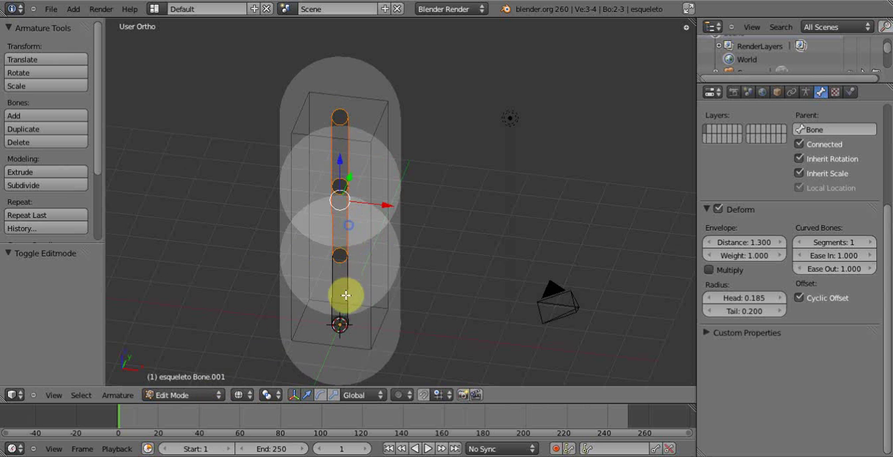
pyautogui.keyDown('shift'); pyautogui.rightClick(345, 296); pyautogui.keyUp('shift')
pyautogui.press('KP_1')
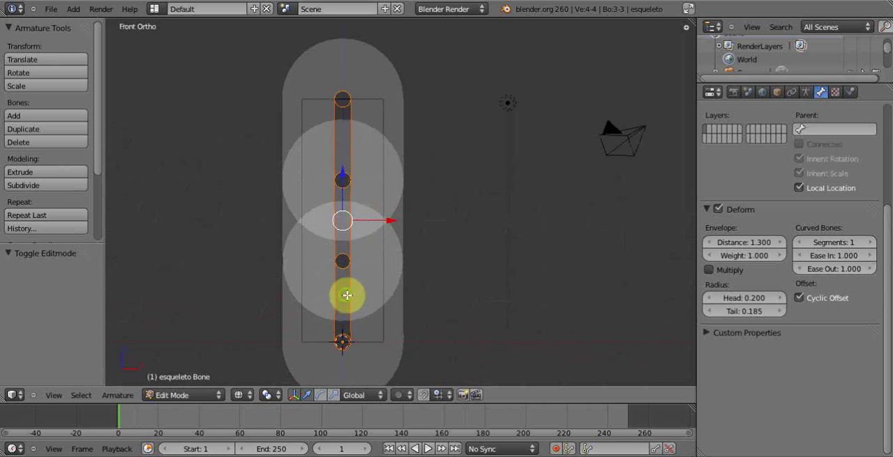
pyautogui.keyDown('shift'); pyautogui.moveTo(346, 296); pyautogui.dragTo(408, 285, button='middle'); pyautogui.keyUp('shift')
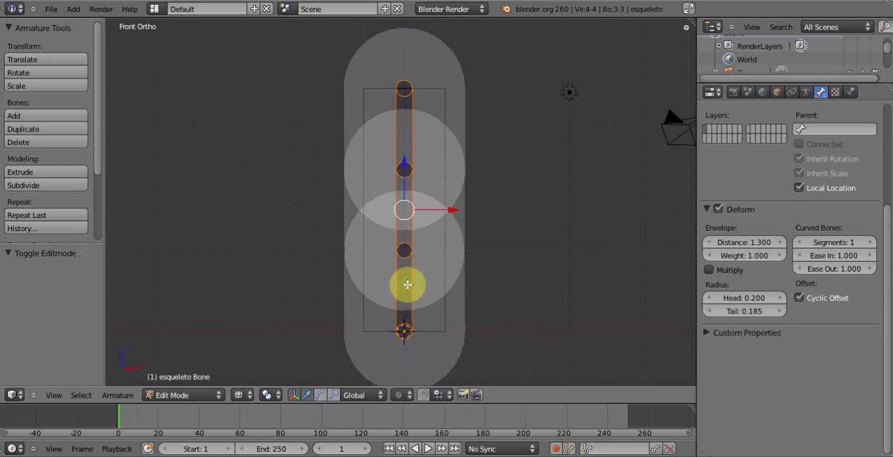
pyautogui.hotkey('ctrl', 'Tab')
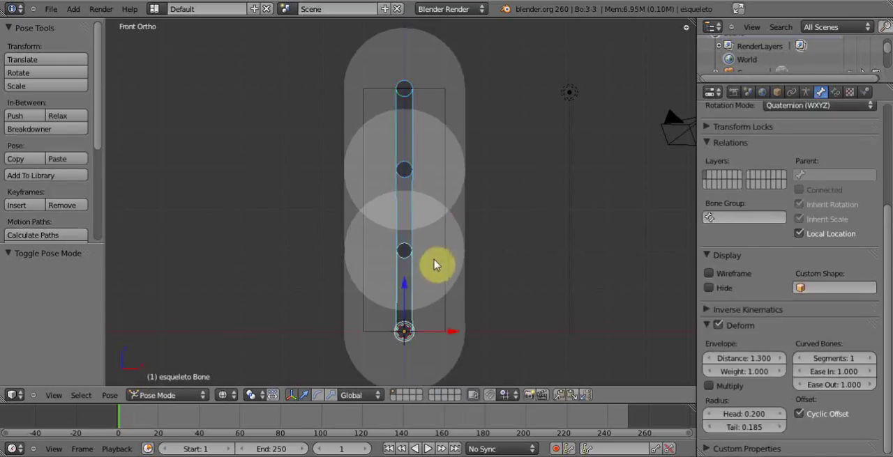
# - Duplicate the column's entire mesh in Edit Mode and place the copy beside it, 2.1 units along negative X
pyautogui.rightClick(444, 226)
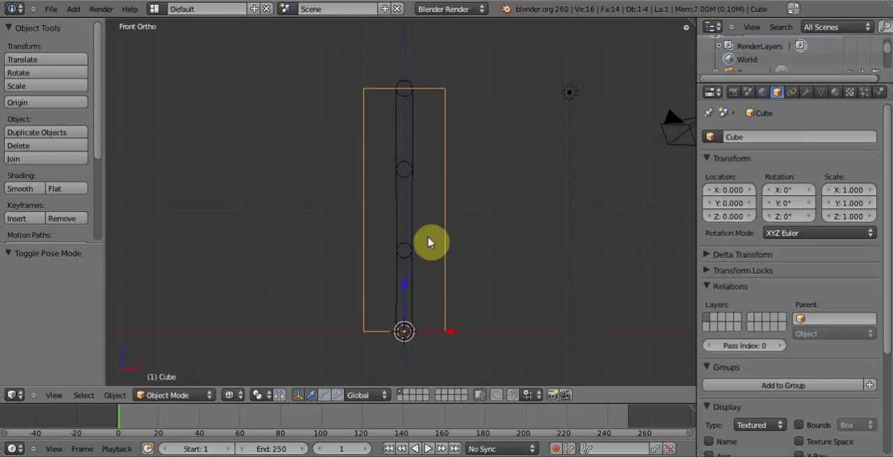
pyautogui.press('Tab')
pyautogui.hotkey('shift', 'd')
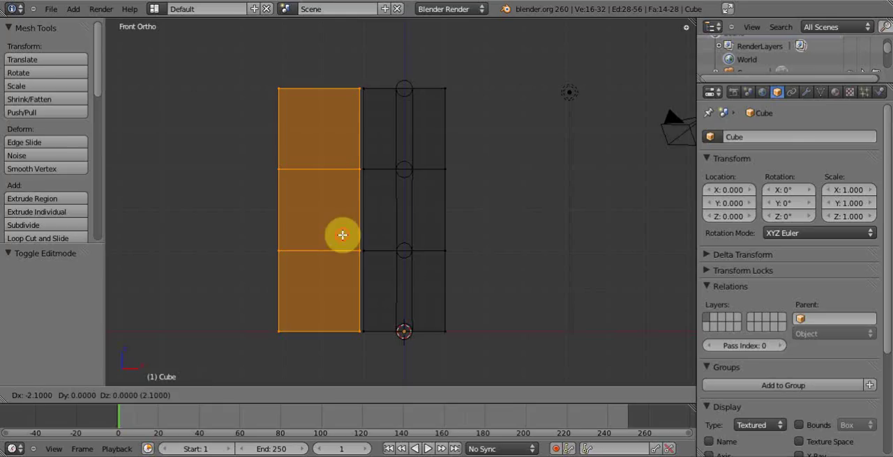
pyautogui.click(344, 236)
pyautogui.press('Tab')
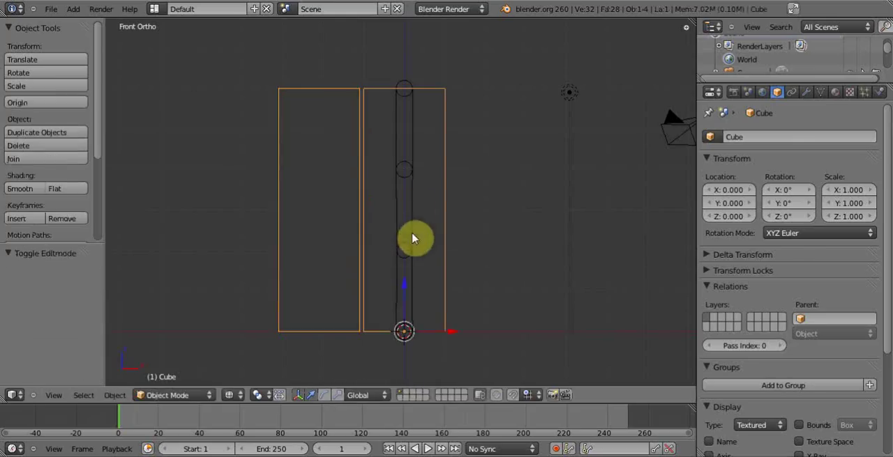
# - Select all three bones in Edit Mode and duplicate the chain into the second column, 2 units along negative X
pyautogui.rightClick(410, 192)
pyautogui.hotkey('ctrl', 'Tab')
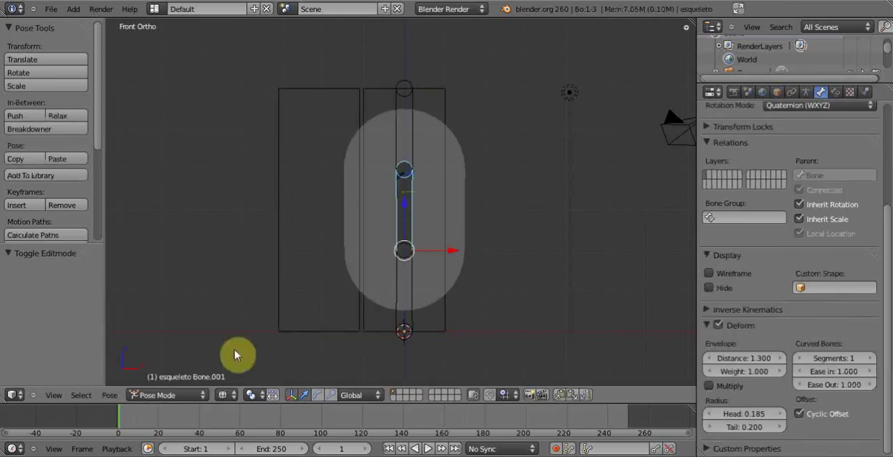
pyautogui.click(198, 395)
pyautogui.click(195, 374)
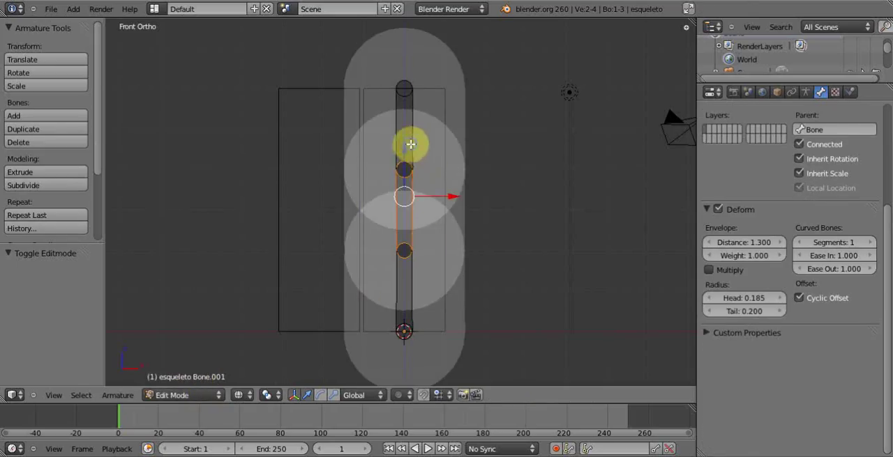
pyautogui.keyDown('shift'); pyautogui.rightClick(417, 143); pyautogui.keyUp('shift')
pyautogui.keyDown('shift'); pyautogui.rightClick(411, 298); pyautogui.keyUp('shift')
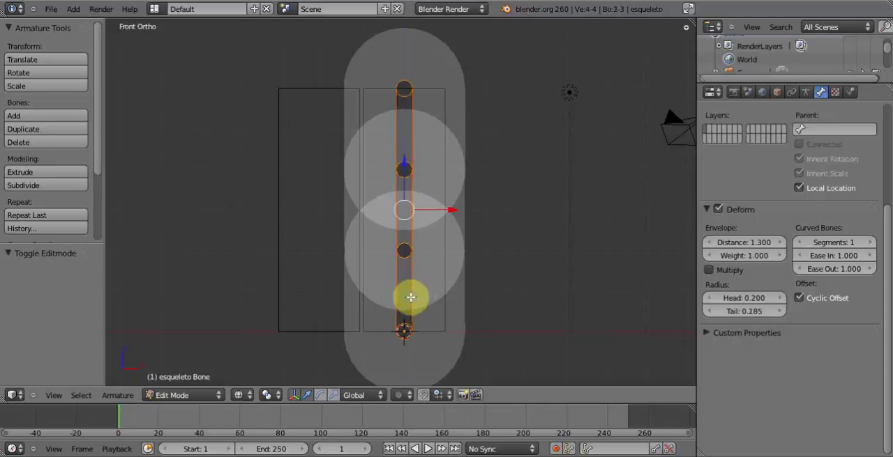
pyautogui.hotkey('shift', 'd')
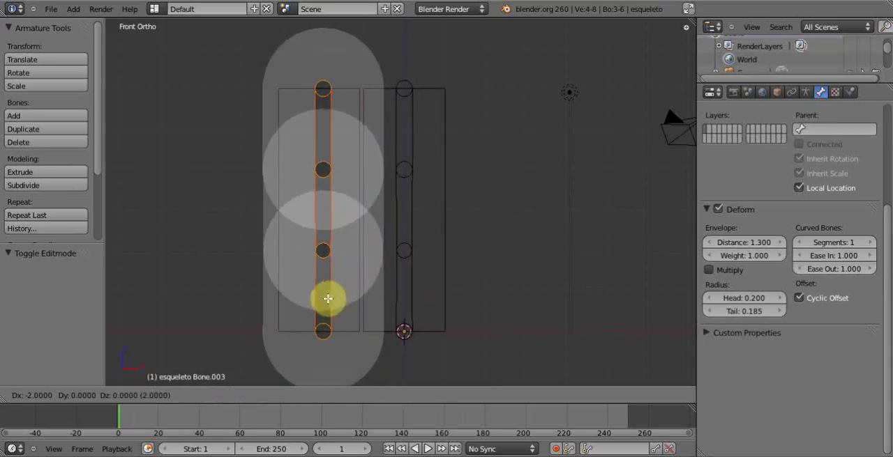
pyautogui.click(328, 298)
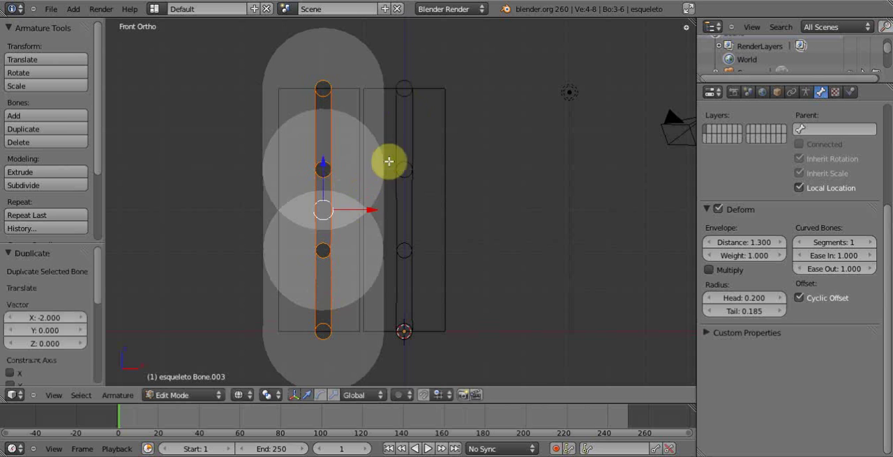
pyautogui.press('Tab')
# - In Pose Mode, try rotating the copied chain's top bone to check whether its envelope also affects the neighbouring column
pyautogui.moveTo(393, 159); pyautogui.dragTo(397, 196, button='middle')
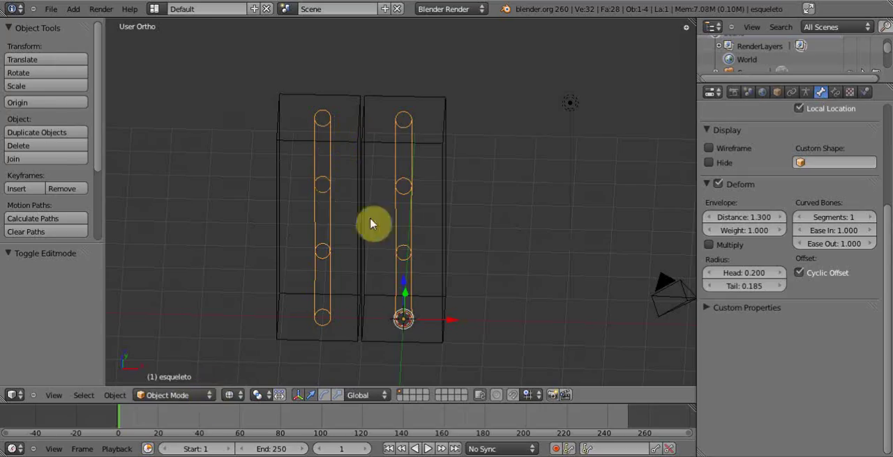
pyautogui.click(209, 395)
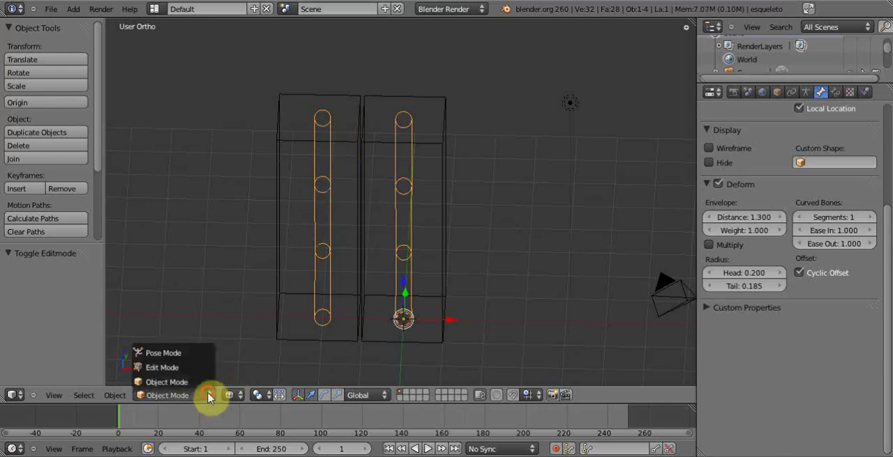
pyautogui.click(205, 351)
pyautogui.rightClick(328, 148)
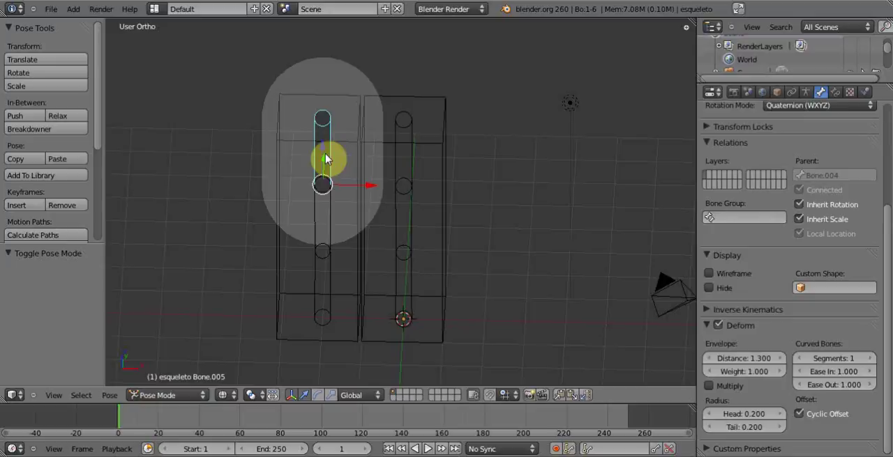
pyautogui.press('r')
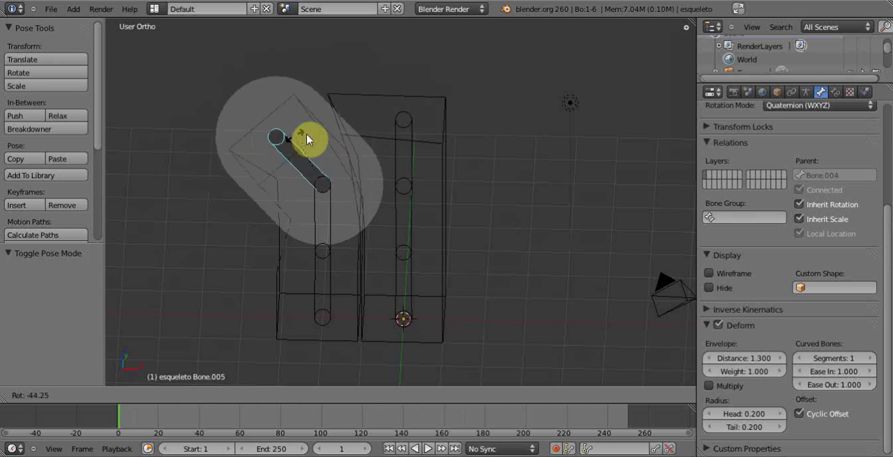
pyautogui.rightClick(307, 143)
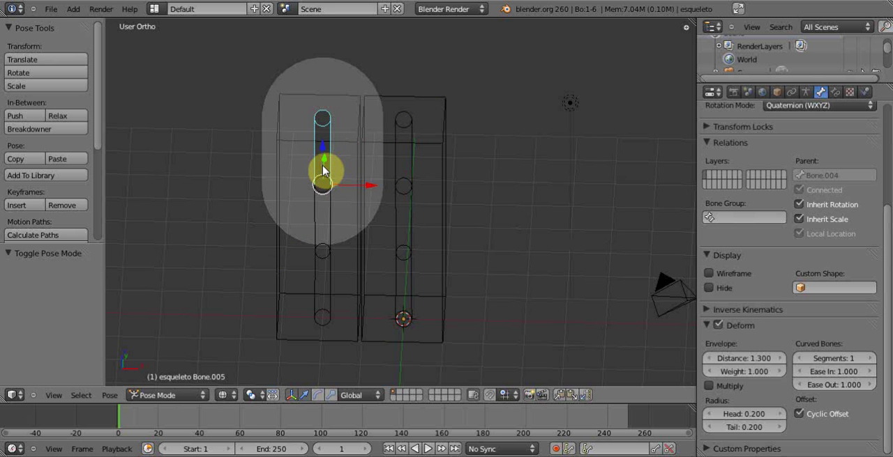
pyautogui.press('r')
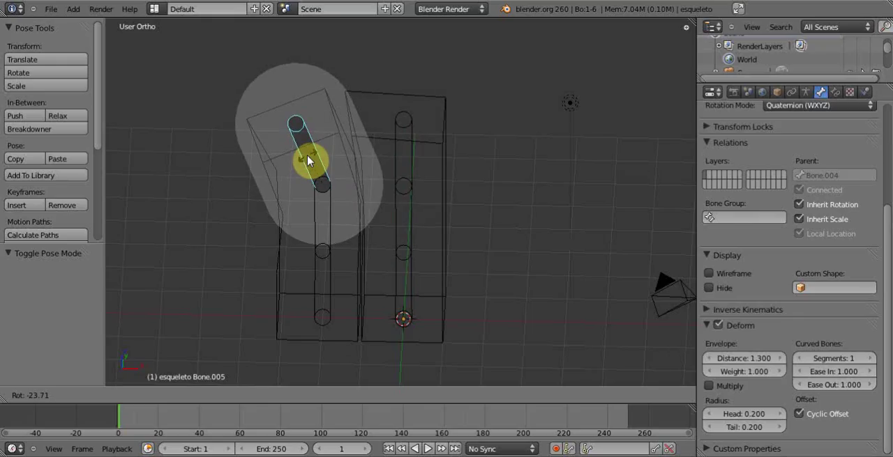
pyautogui.press('Escape')
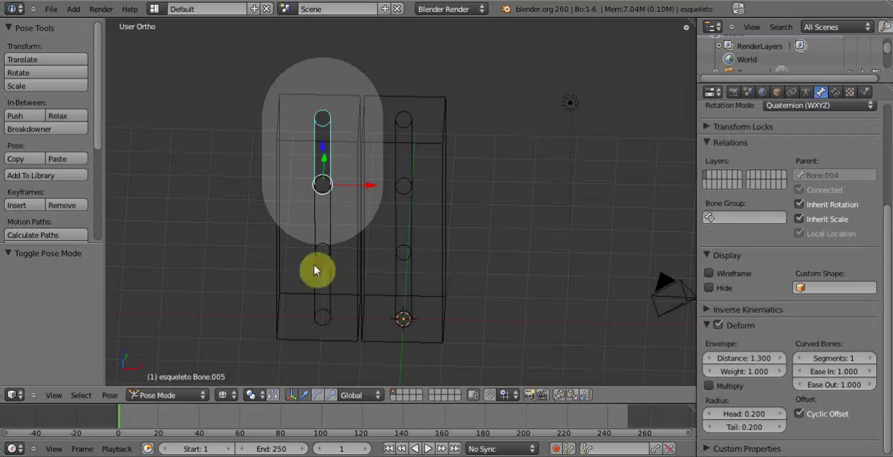
# - Return to Object Mode and undo the duplication of the bone chain and the column mesh
pyautogui.click(205, 395)
pyautogui.press('a')
pyautogui.hotkey('ctrl', 'Tab')
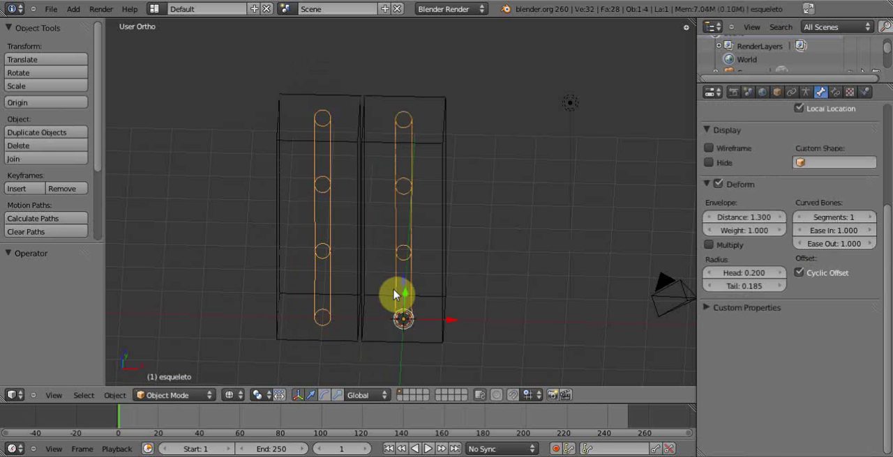
pyautogui.hotkey('ctrl', 'z')
pyautogui.hotkey('ctrl', 'z')
pyautogui.hotkey('ctrl', 'z')
pyautogui.hotkey('ctrl', 'z')
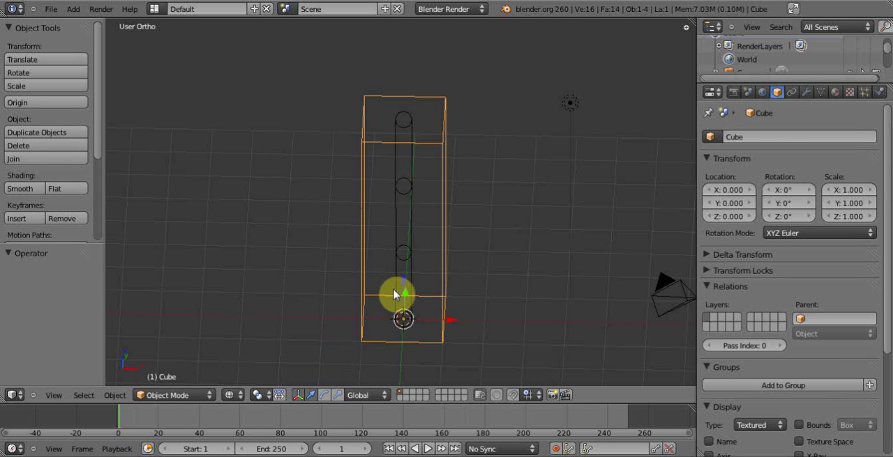
pyautogui.press('Tab')
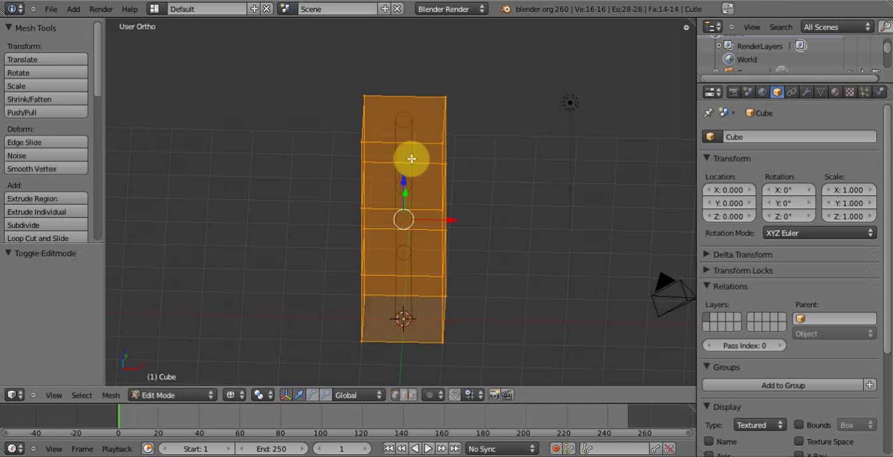
pyautogui.click(213, 395)
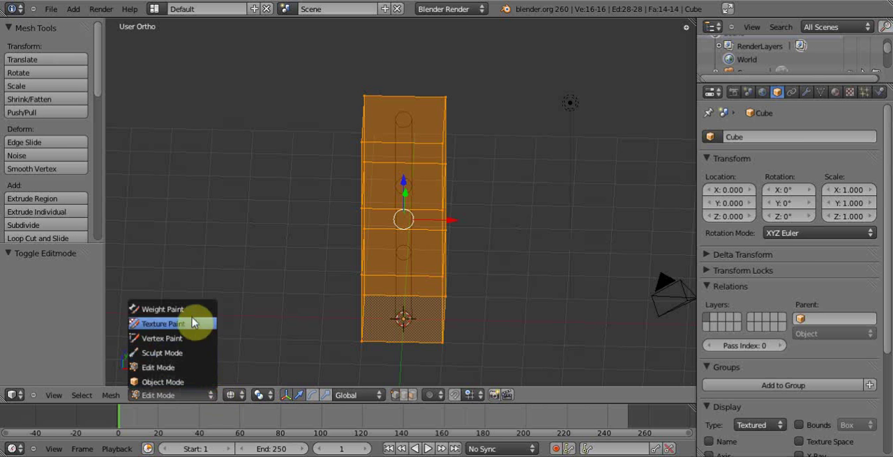
pyautogui.press('a')
pyautogui.press('Tab')
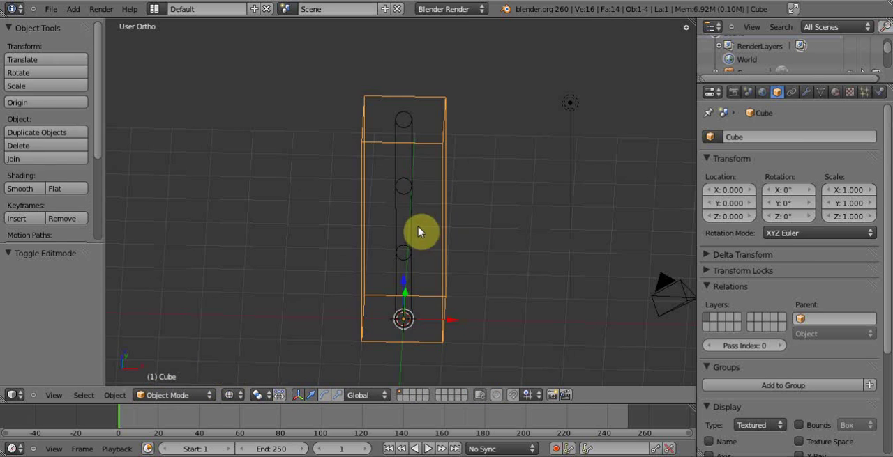
# - Try rotating the middle bone in Pose Mode and reselect the column mesh in Object Mode
pyautogui.rightClick(401, 248)
pyautogui.hotkey('ctrl', 'Tab')
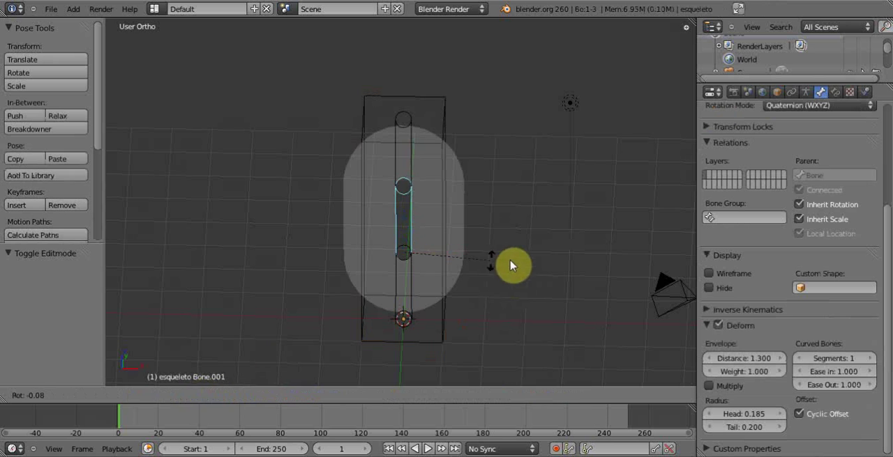
pyautogui.rightClick(443, 120)
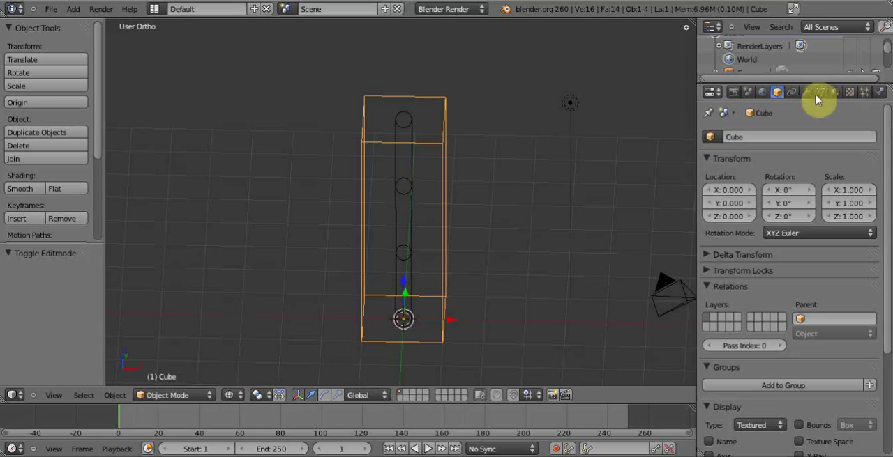
# - Open the column's Armature modifier settings and try rotating the top bone with only the Vertex Groups binding enabled
pyautogui.click(806, 93)
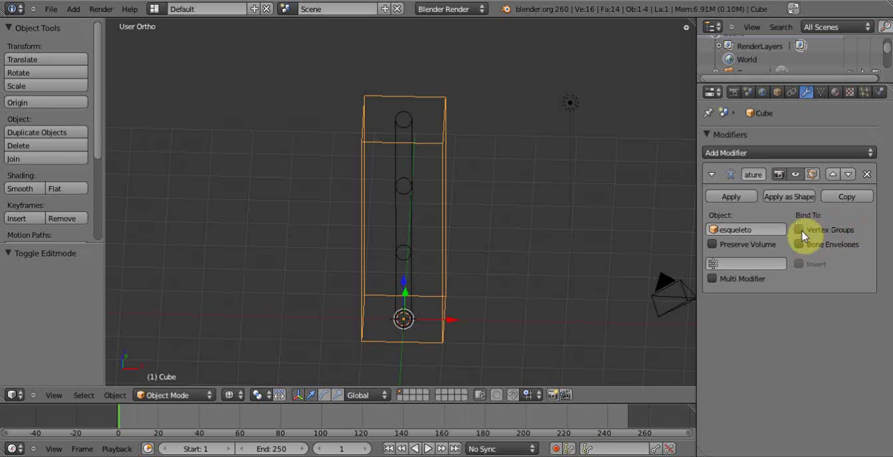
pyautogui.rightClick(405, 156)
pyautogui.press('r')
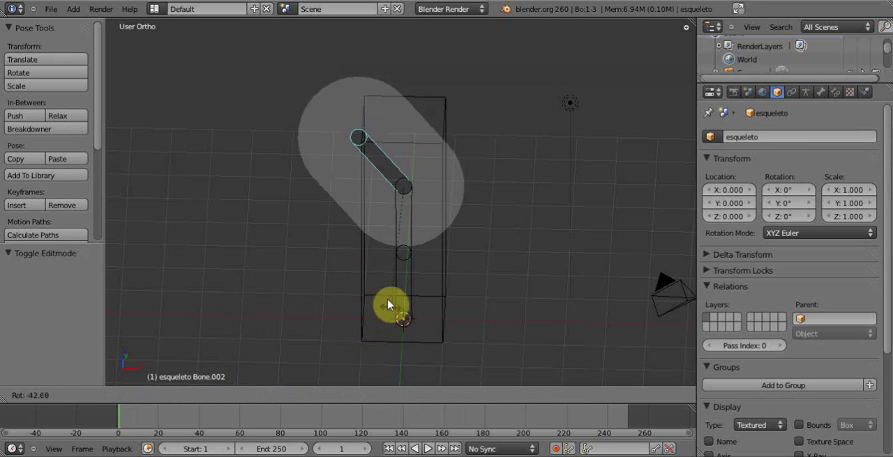
pyautogui.rightClick(446, 154)
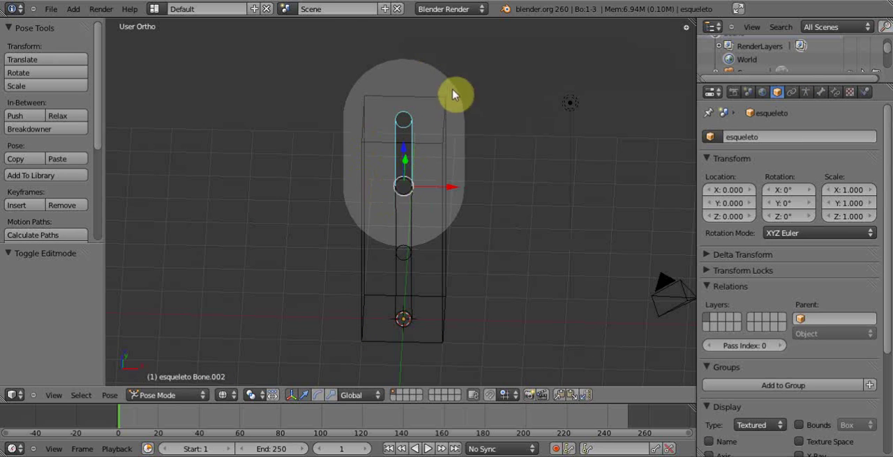
pyautogui.moveTo(520, 168); pyautogui.dragTo(460, 178, button='middle')
pyautogui.press('r')
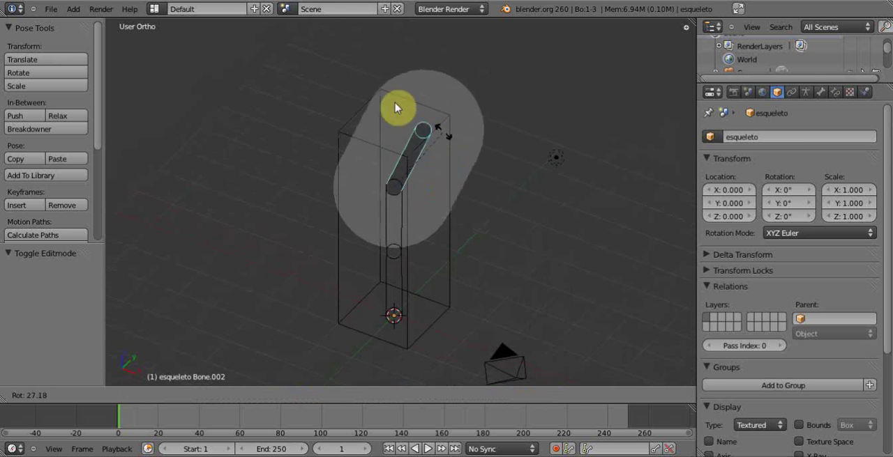
pyautogui.rightClick(436, 123)
pyautogui.moveTo(401, 164); pyautogui.dragTo(442, 177, button='middle')
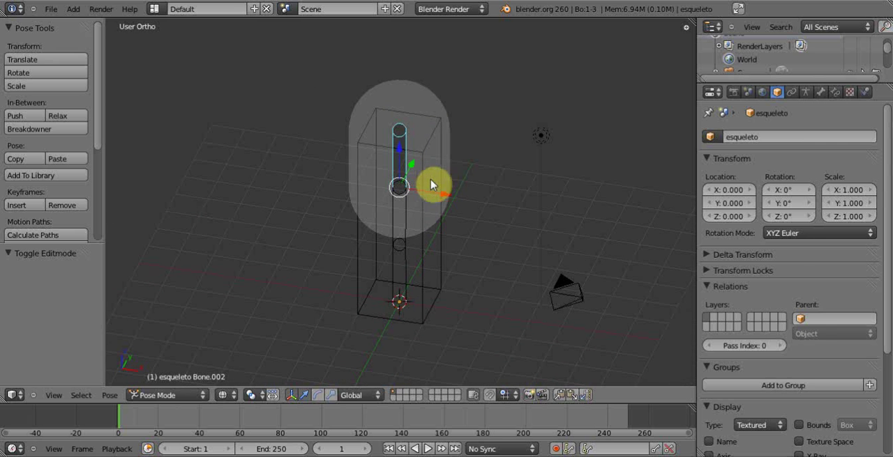
# - Set the armature's bone display to Octahedral
pyautogui.click(805, 92)
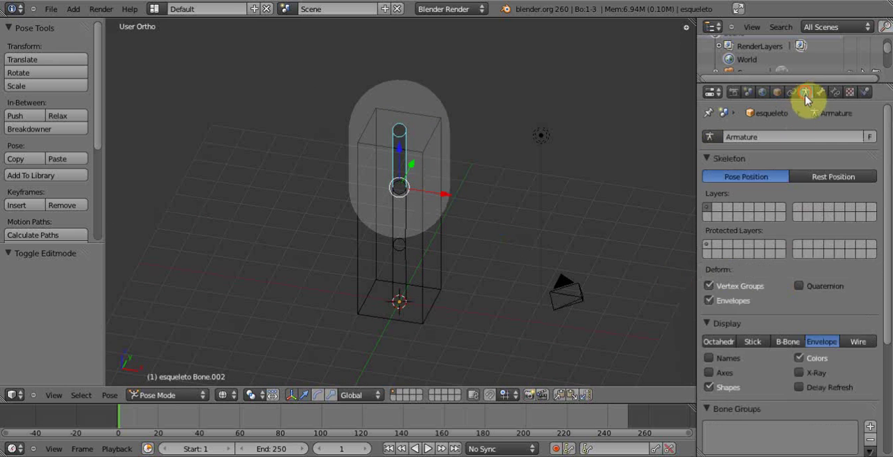
pyautogui.click(708, 342)
pyautogui.moveTo(391, 211)
pyautogui.mouseDown(button='middle')
pyautogui.moveTo(447, 175)
pyautogui.moveTo(405, 190)
pyautogui.mouseUp(button='middle')
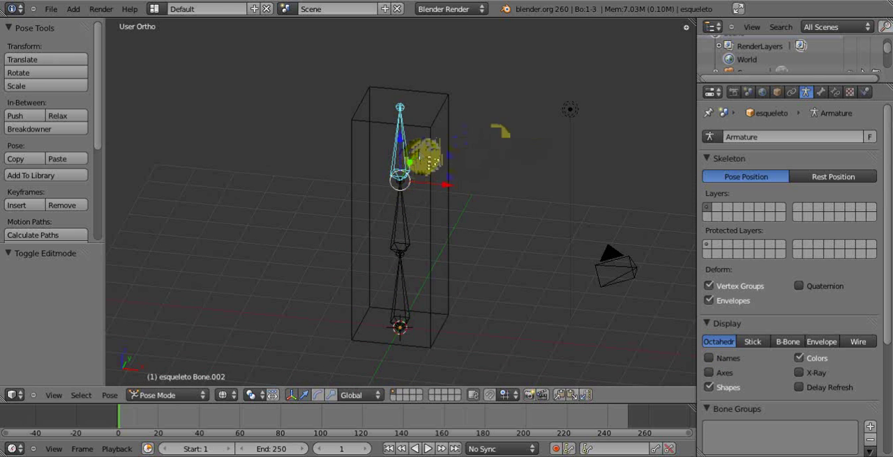
# - Reselect the top octahedral bone and try rotating it to check whether the column mesh follows
pyautogui.rightClick(434, 134)
pyautogui.rightClick(401, 141)
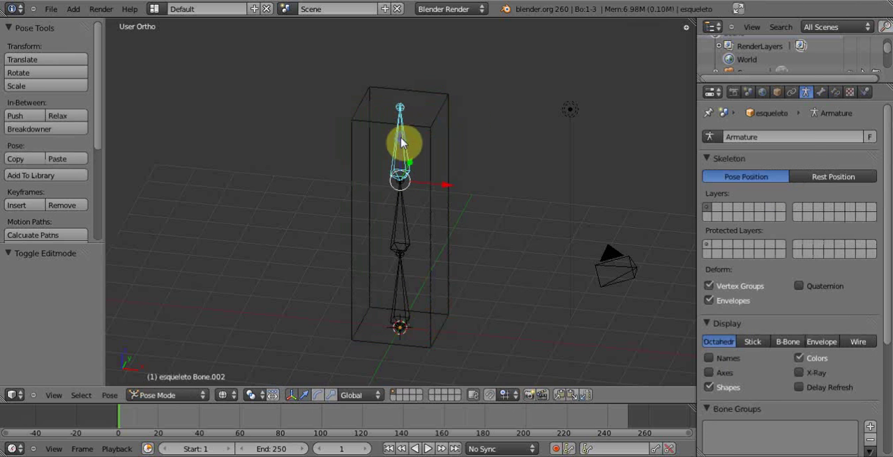
pyautogui.press('r')
pyautogui.rightClick(425, 131)
# - In the column mesh's Edit Mode, select the four top vertices and assign them to a new vertex group named n1
pyautogui.rightClick(431, 131)
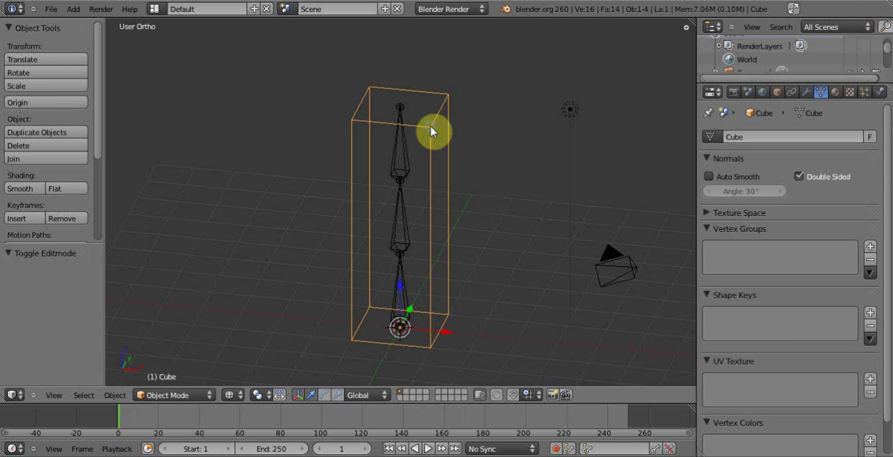
pyautogui.press('Tab')
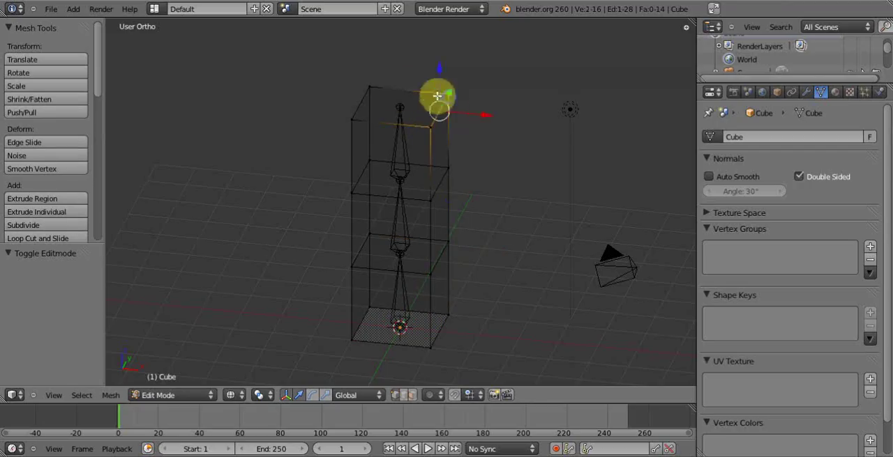
pyautogui.rightClick(357, 112)
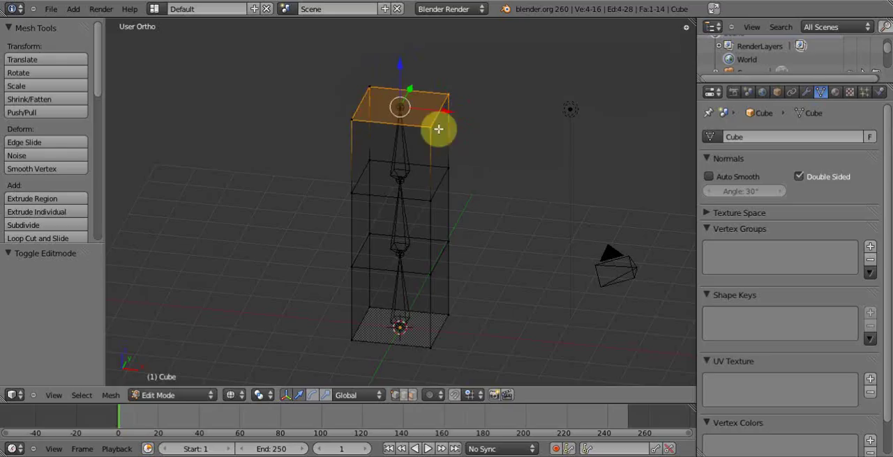
pyautogui.click(870, 249)
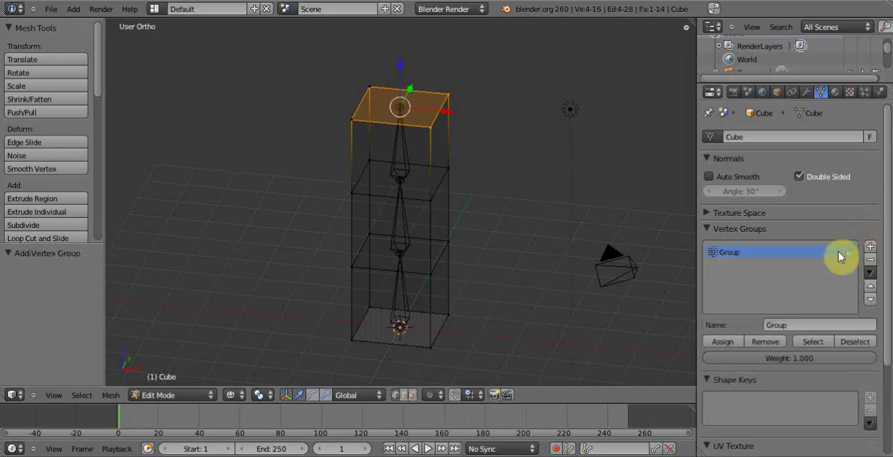
pyautogui.click(781, 324)
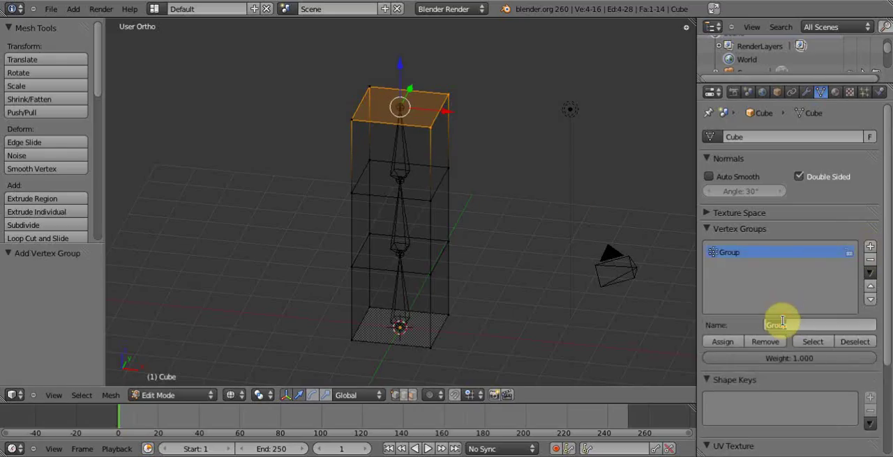
pyautogui.write('n1')
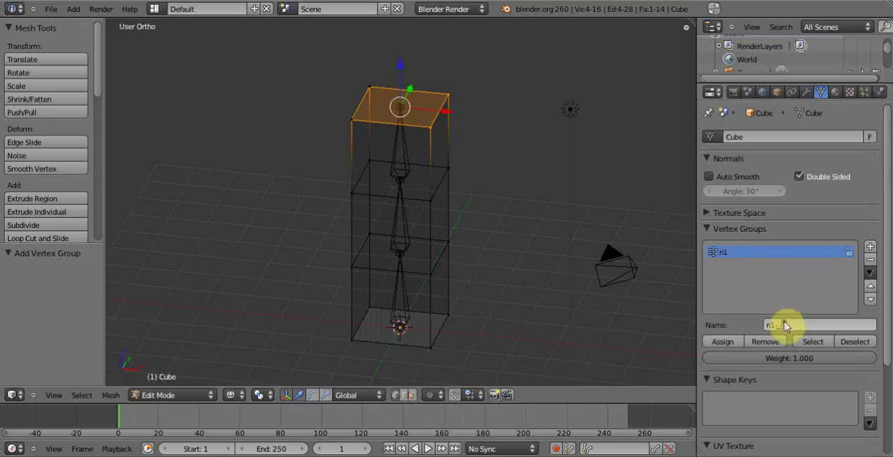
pyautogui.click(717, 342)
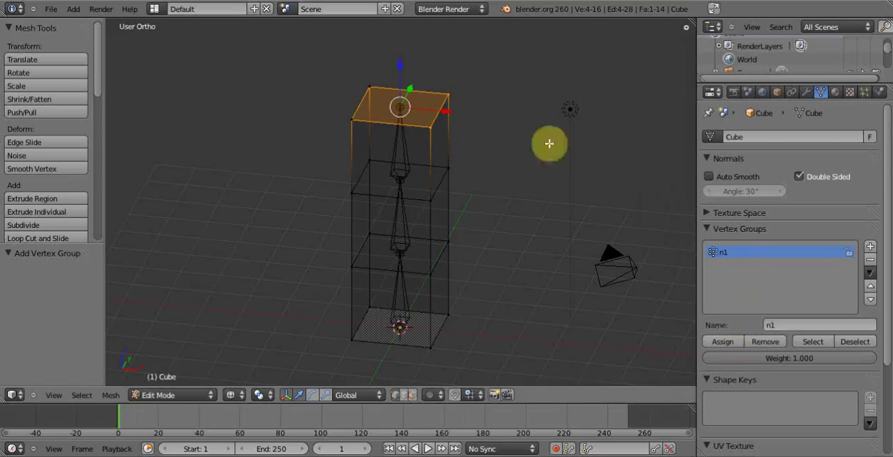
pyautogui.click(725, 342)
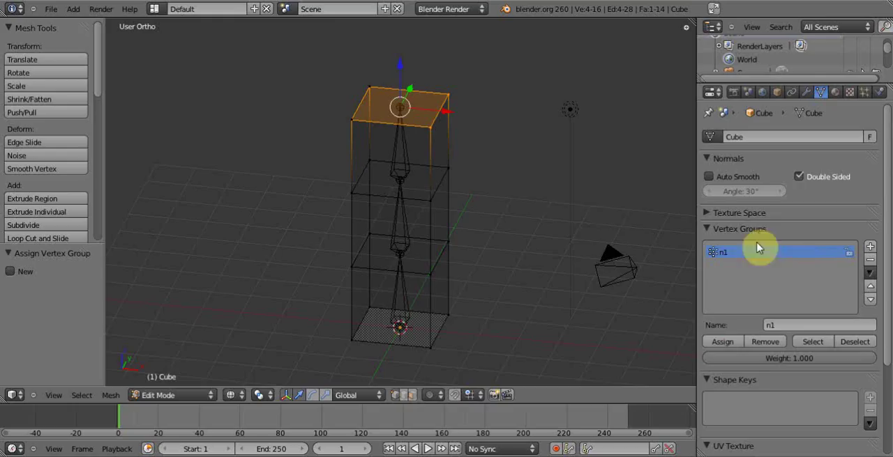
# - Check the membership of vertex group n1 by deselecting, selecting and deselecting its vertices
pyautogui.click(855, 342)
pyautogui.click(817, 343)
pyautogui.click(847, 343)
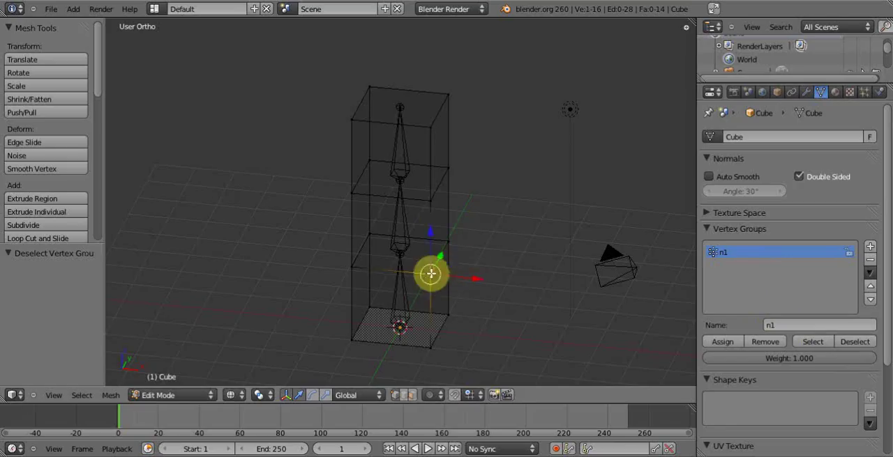
# - Try assigning one front vertex of the lower edge loop to n1, remove it from the group and reselect the group's vertices
pyautogui.click(730, 345)
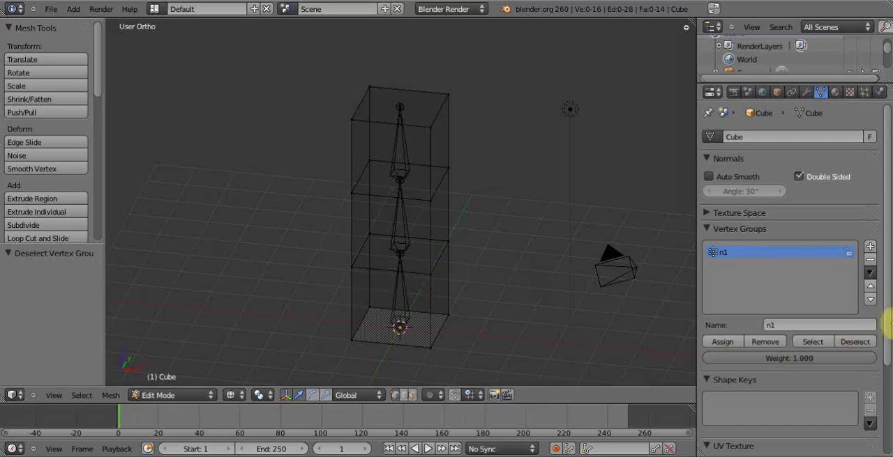
pyautogui.click(813, 342)
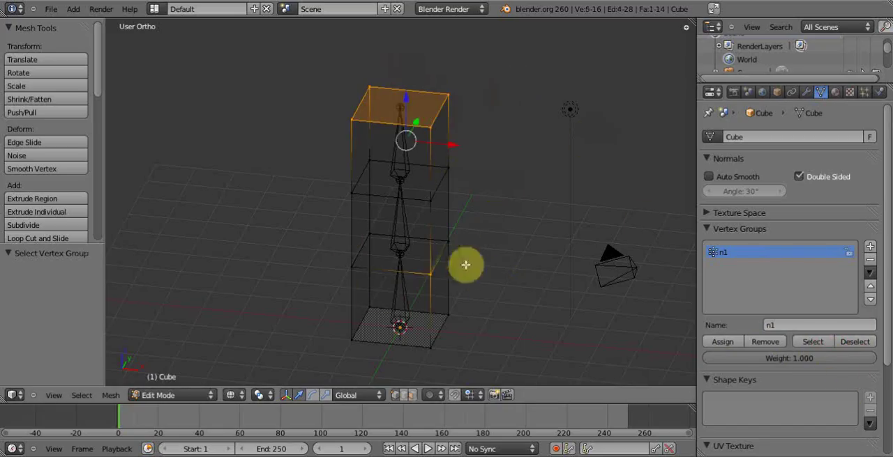
pyautogui.rightClick(430, 273)
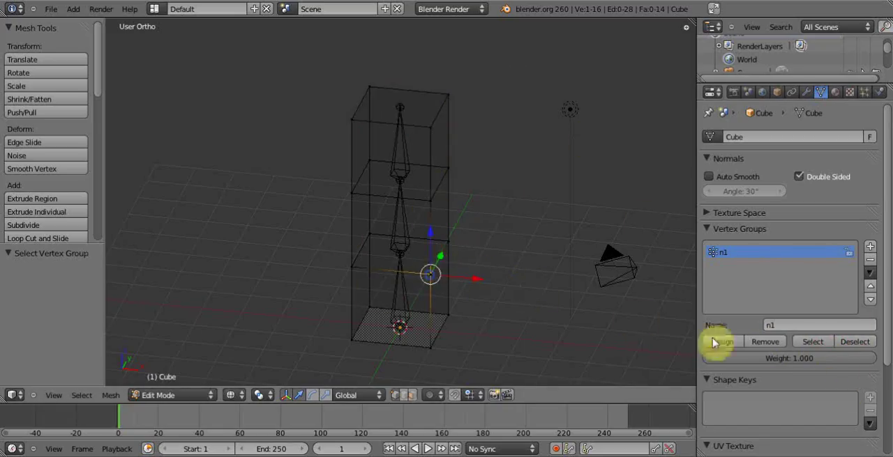
pyautogui.click(767, 341)
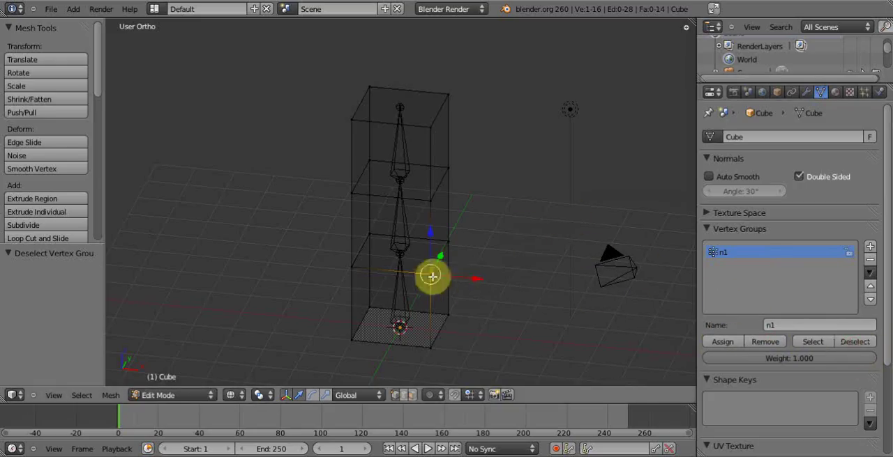
pyautogui.press('a')
pyautogui.click(811, 341)
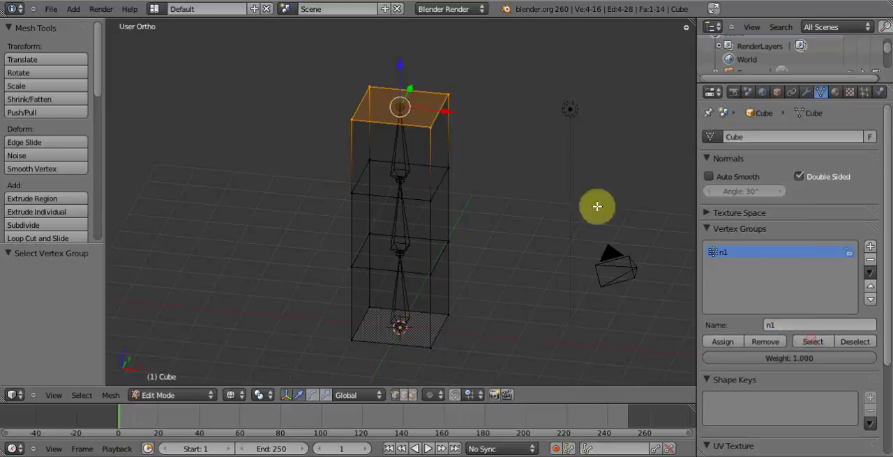
# - Select the four vertices of the upper middle edge loop and assign them to a new vertex group named n2
pyautogui.press('a')
pyautogui.rightClick(416, 201)
pyautogui.keyDown('shift'); pyautogui.rightClick(350, 196); pyautogui.keyUp('shift')
pyautogui.keyDown('alt'); pyautogui.rightClick(436, 172); pyautogui.keyUp('alt')
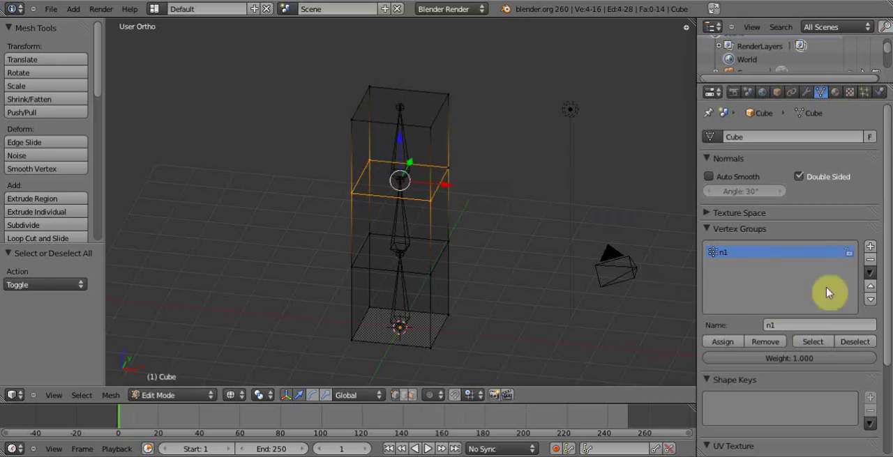
pyautogui.click(869, 248)
pyautogui.click(791, 324)
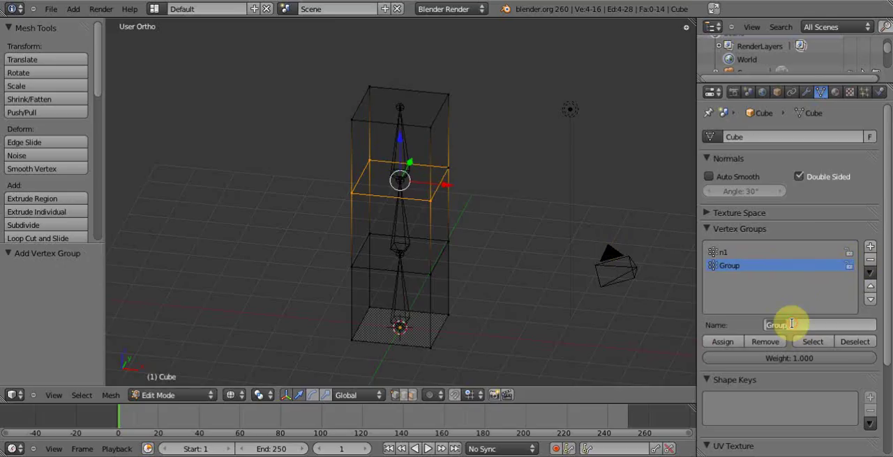
pyautogui.write('n2')
pyautogui.press('Return')
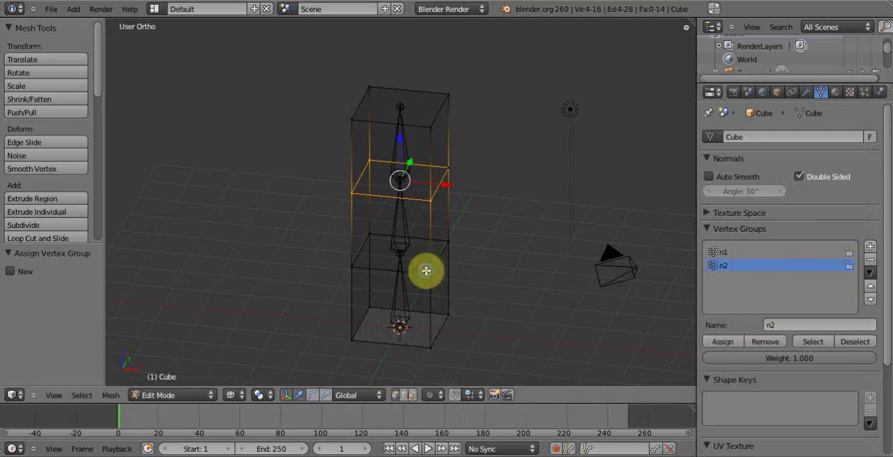
# - Select the eight vertices of the column's lowest segment and assign them to a new vertex group named n3
pyautogui.rightClick(446, 258)
pyautogui.keyDown('shift'); pyautogui.rightClick(374, 238); pyautogui.keyUp('shift')
pyautogui.keyDown('shift'); pyautogui.rightClick(350, 342); pyautogui.keyUp('shift')
pyautogui.keyDown('shift'); pyautogui.rightClick(377, 306); pyautogui.keyUp('shift')
pyautogui.keyDown('shift'); pyautogui.rightClick(439, 349); pyautogui.keyUp('shift')
pyautogui.keyDown('shift'); pyautogui.rightClick(454, 318); pyautogui.keyUp('shift')
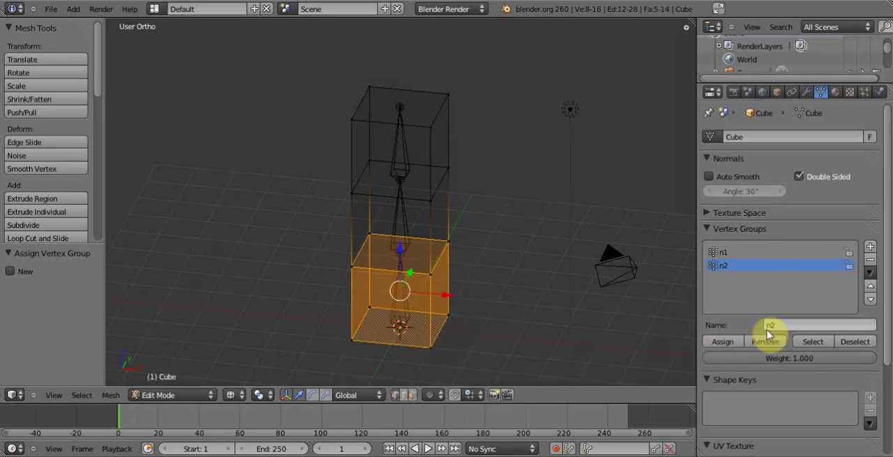
pyautogui.click(870, 246)
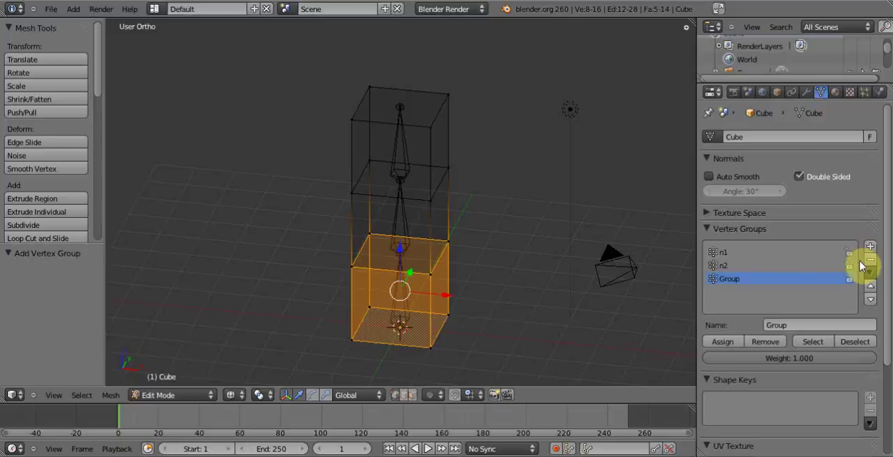
pyautogui.click(795, 326)
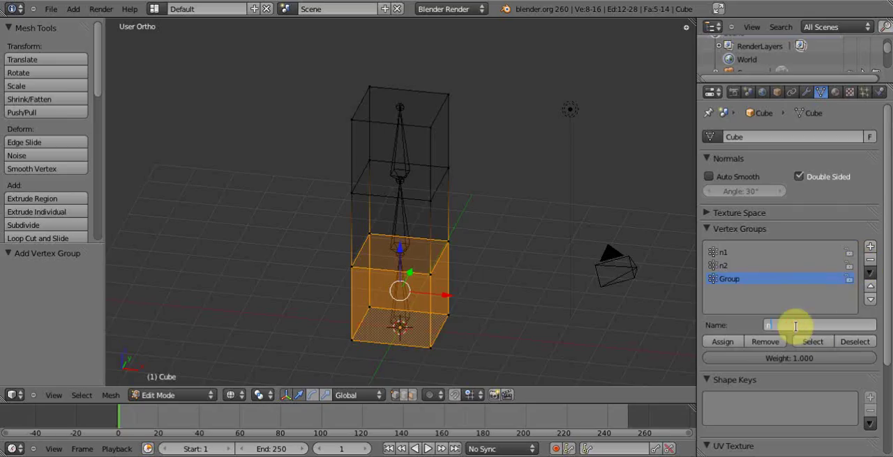
pyautogui.click(725, 341)
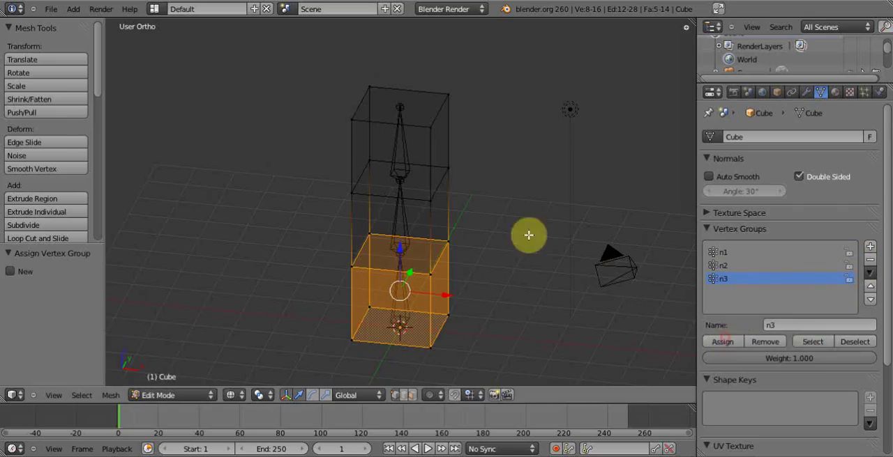
# - Leave Edit Mode, try rotating the top bone in Pose Mode, and reselect the column mesh to review its vertex groups
pyautogui.press('a')
pyautogui.press('Tab')
pyautogui.rightClick(403, 144)
pyautogui.hotkey('ctrl', 'Tab')
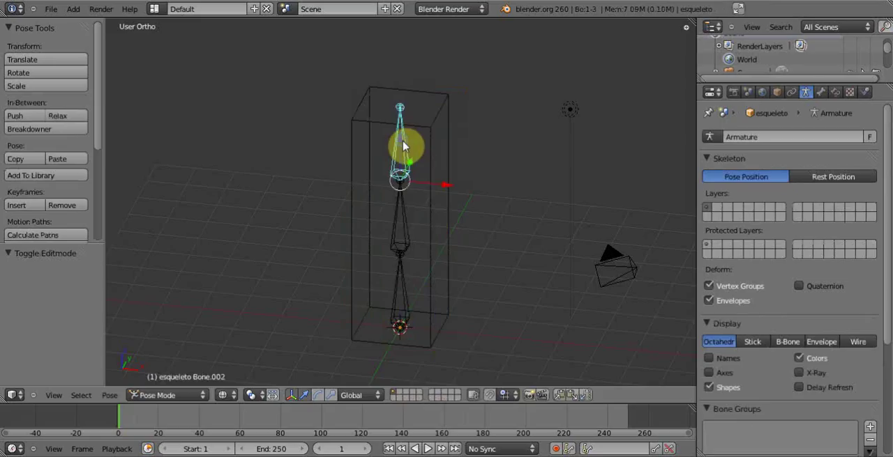
pyautogui.press('r')
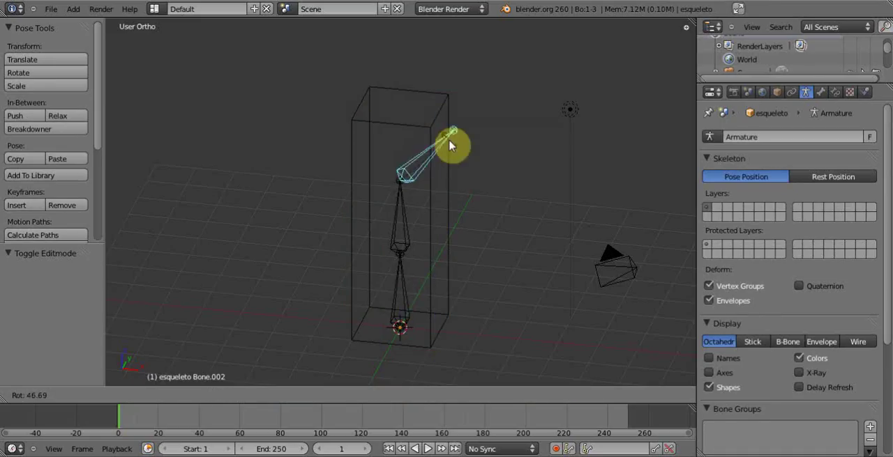
pyautogui.press('Escape')
pyautogui.hotkey('ctrl', 'Tab')
pyautogui.rightClick(436, 129)
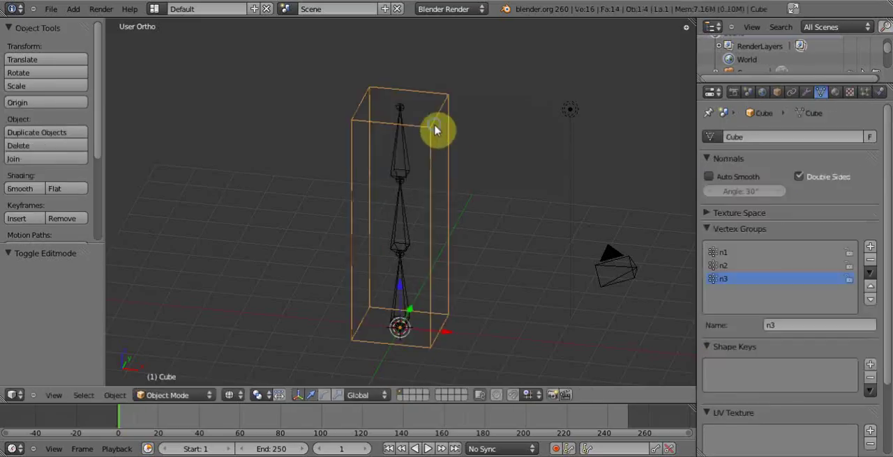
pyautogui.press('Tab')
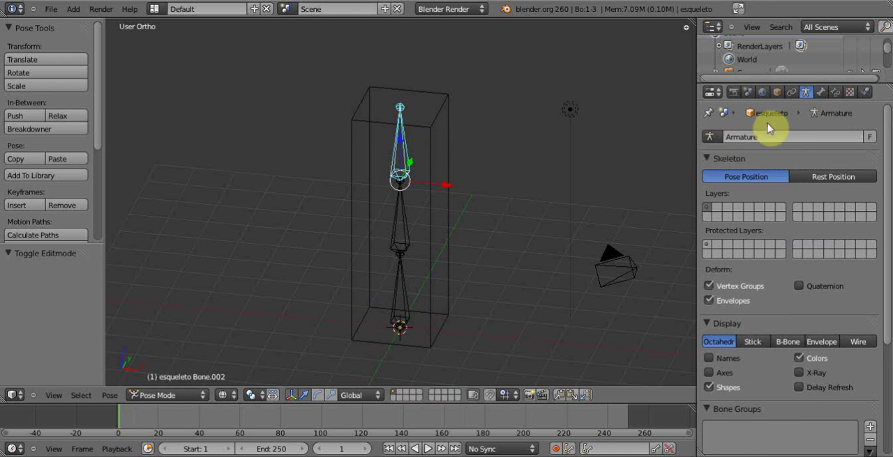
# - Rename the armature's top bone to n1 to match the vertex group at the column's top
pyautogui.click(821, 93)
pyautogui.moveTo(881, 236); pyautogui.dragTo(880, 140)
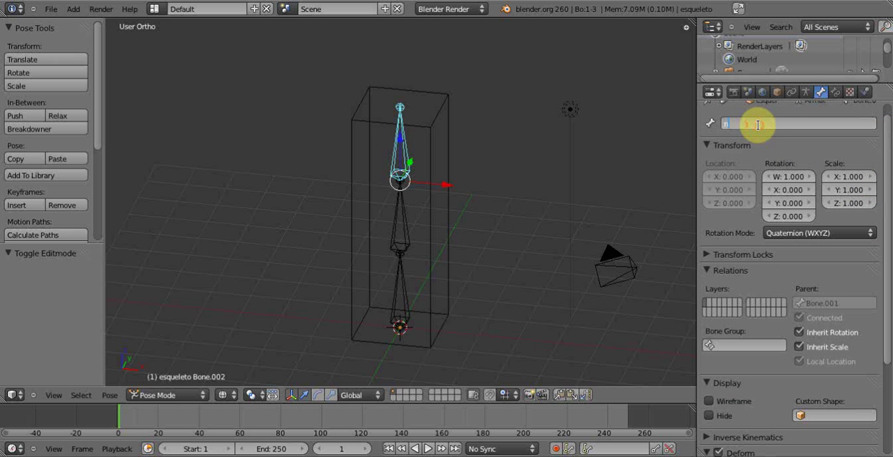
pyautogui.press('Return')
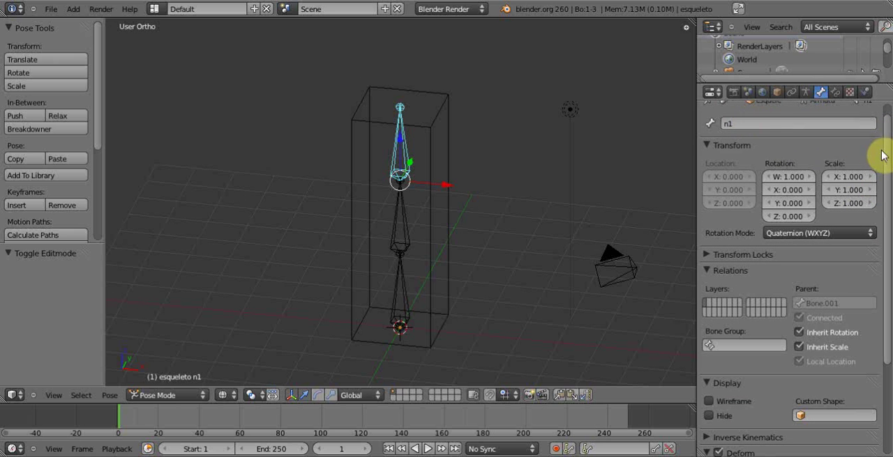
# - Try rotating the top bone n1 to test how the column's upper segment follows it
pyautogui.moveTo(884, 151); pyautogui.dragTo(889, 141)
pyautogui.press('r')
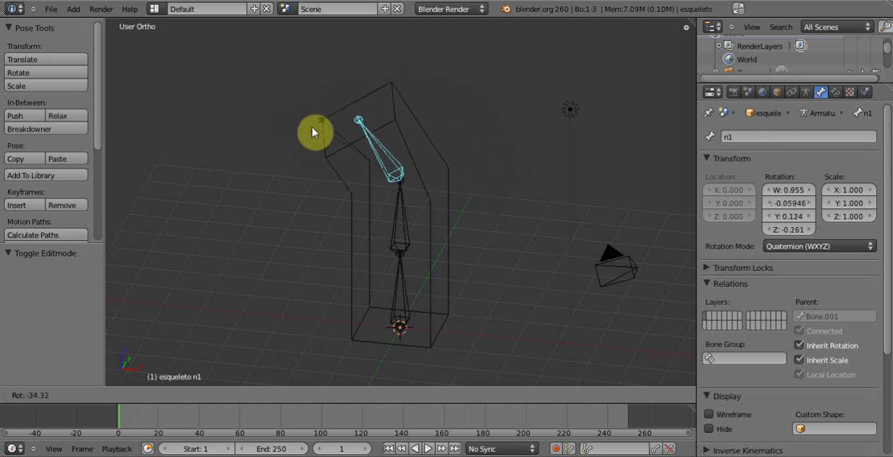
pyautogui.rightClick(370, 123)
# - Rename the armature's middle bone to n2
pyautogui.rightClick(407, 222)
pyautogui.click(759, 137)
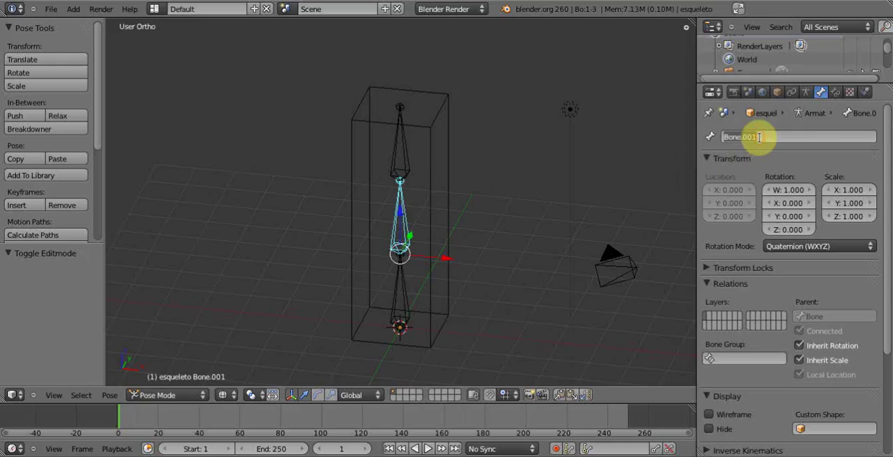
pyautogui.write('n2')
pyautogui.press('Return')
# - Rename the armature's bottom bone to n3
pyautogui.rightClick(408, 297)
pyautogui.click(761, 136)
pyautogui.write('n3')
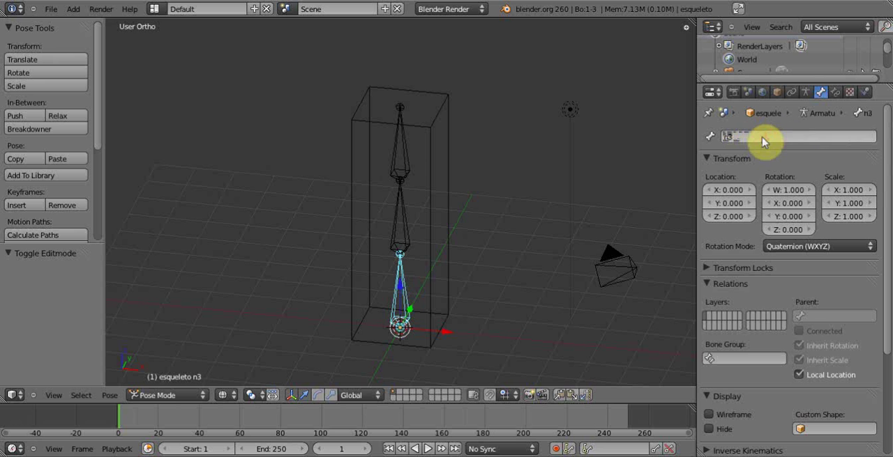
pyautogui.press('Return')
# - Try rotating bones n1, n2 and n3 one after another to test how each deforms the column, cancelling every rotation
pyautogui.rightClick(410, 148)
pyautogui.press('r')
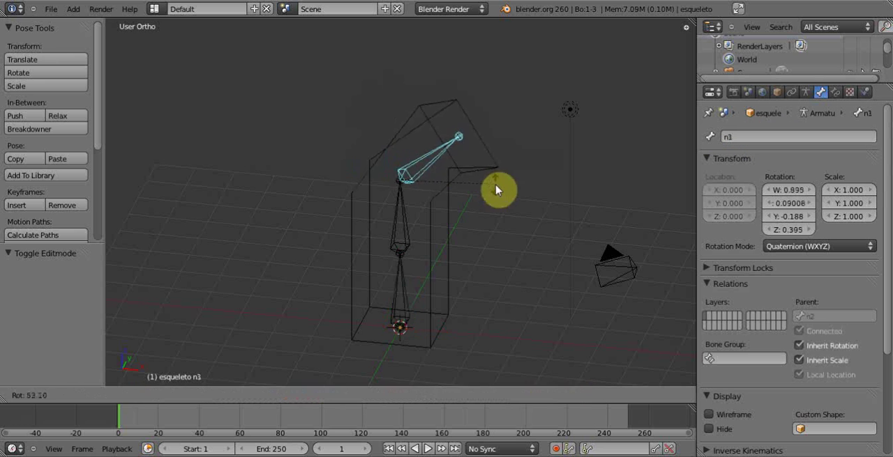
pyautogui.rightClick(419, 207)
pyautogui.rightClick(408, 207)
pyautogui.press('r')
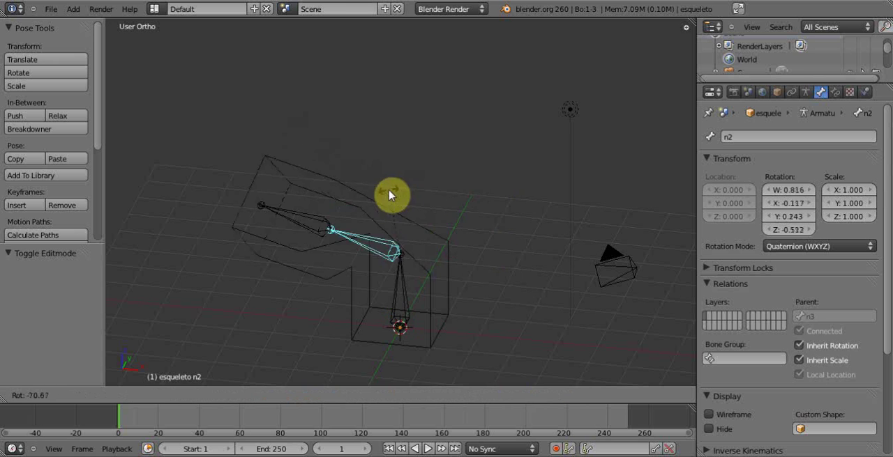
pyautogui.rightClick(461, 243)
pyautogui.rightClick(407, 283)
pyautogui.press('r')
pyautogui.rightClick(455, 282)
# - Look through the available bone constraints for n3, try adding Inverse Kinematics, and delete that constraint
pyautogui.moveTo(468, 207)
pyautogui.mouseDown(button='middle')
pyautogui.moveTo(478, 186)
pyautogui.moveTo(454, 181)
pyautogui.moveTo(472, 213)
pyautogui.moveTo(477, 197)
pyautogui.mouseUp(button='middle')
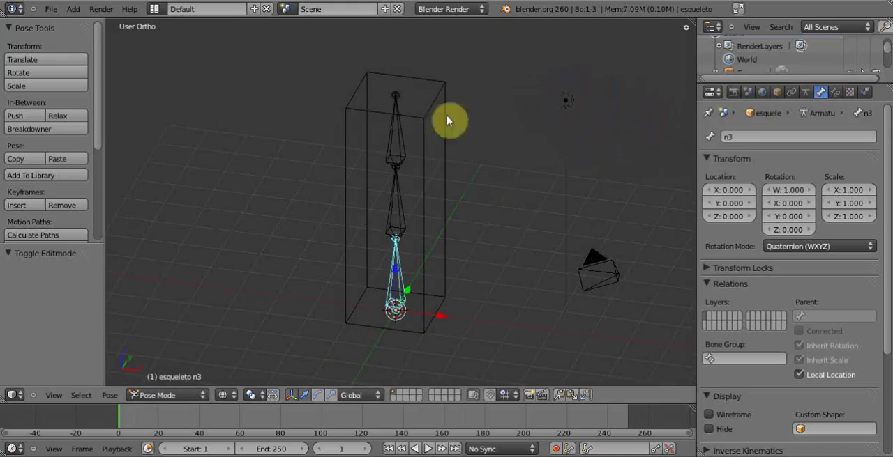
pyautogui.click(835, 92)
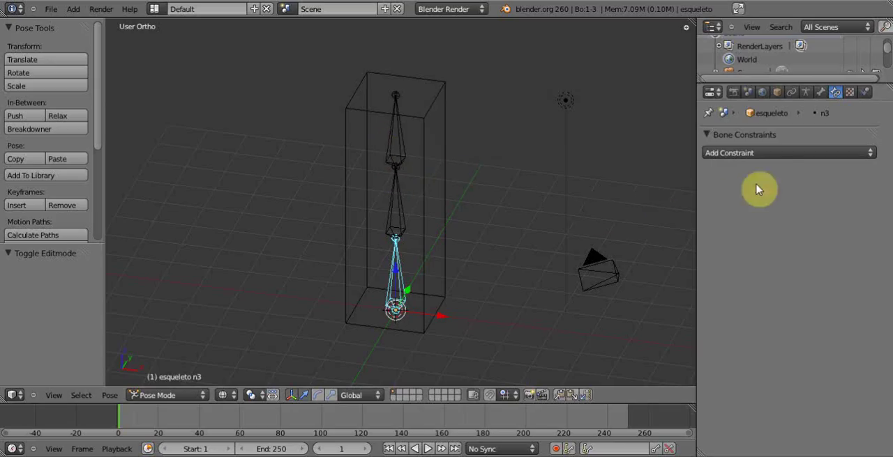
pyautogui.click(864, 155)
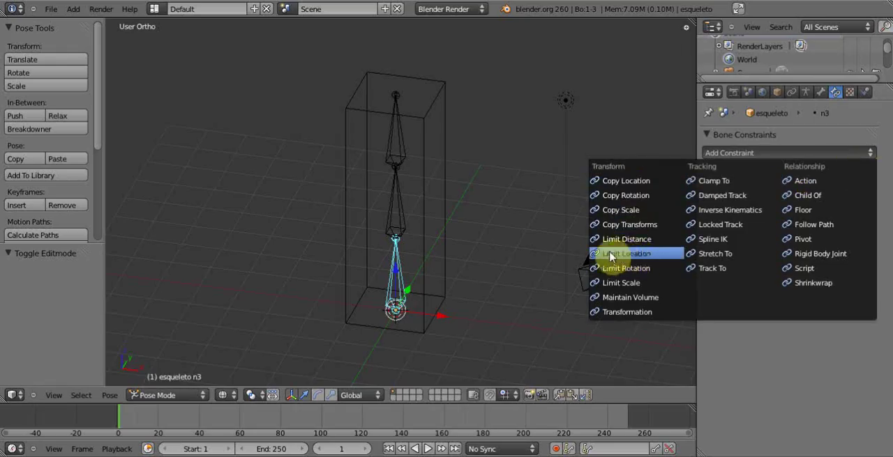
pyautogui.press('Escape')
pyautogui.click(762, 155)
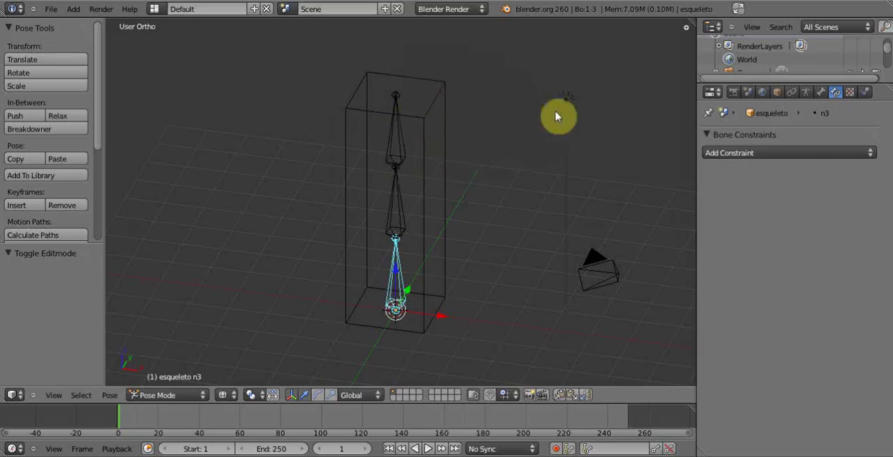
pyautogui.click(809, 153)
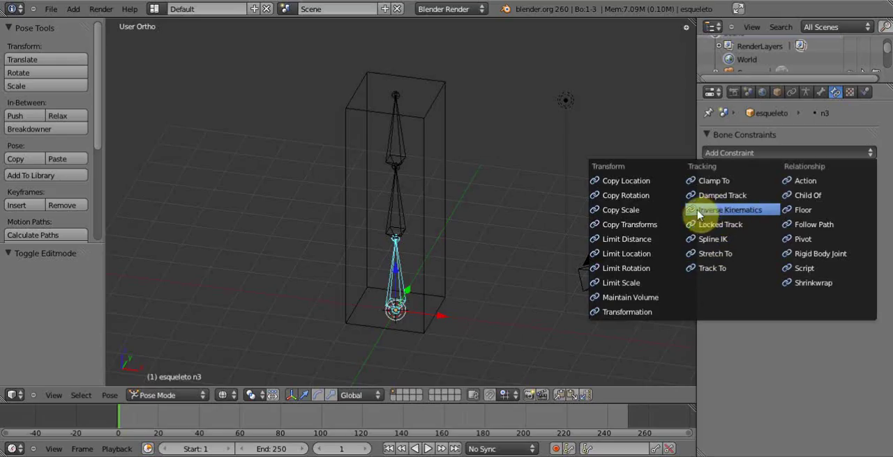
pyautogui.click(726, 210)
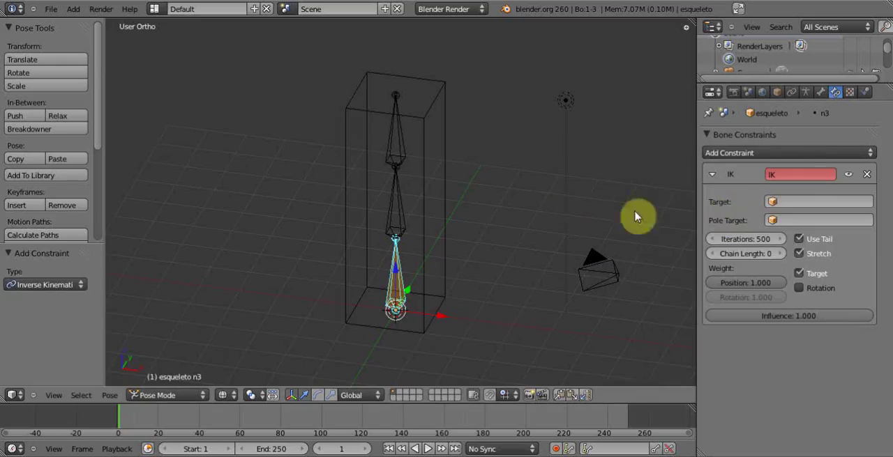
pyautogui.click(866, 175)
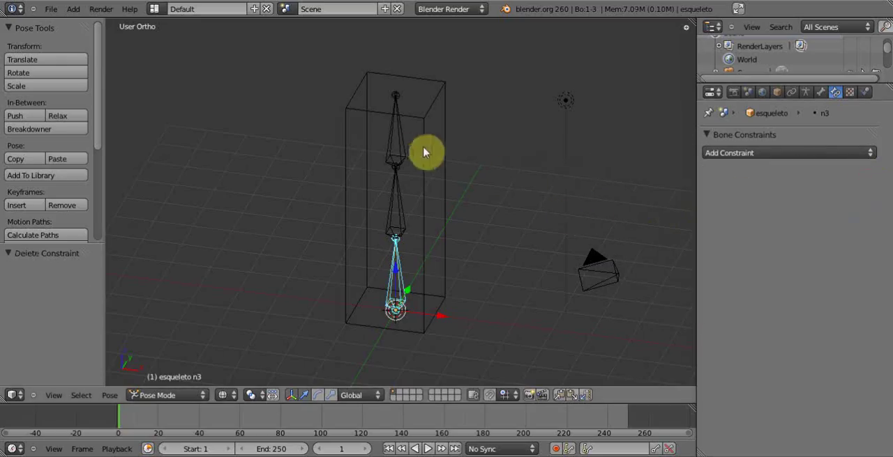
# - Add an Inverse Kinematics constraint to the top bone n1
pyautogui.rightClick(398, 150)
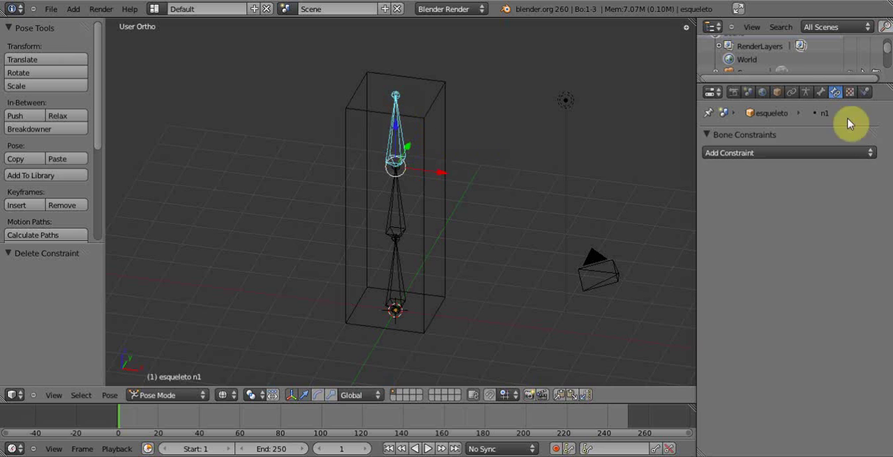
pyautogui.click(859, 152)
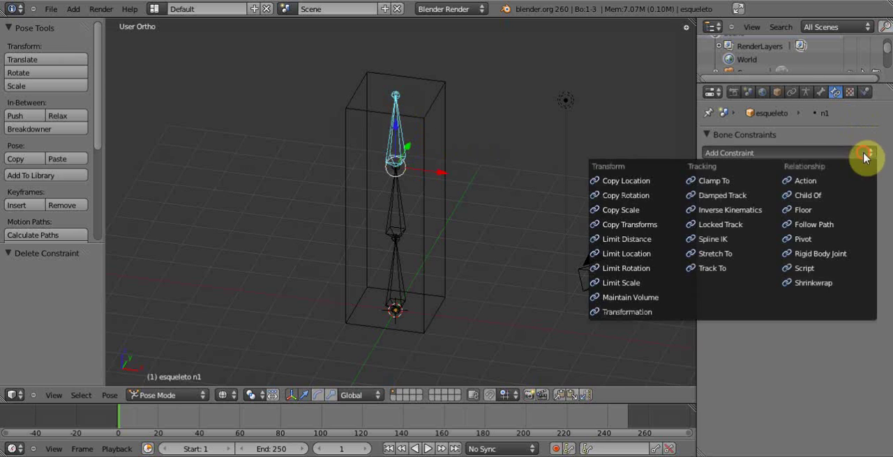
pyautogui.click(729, 210)
# - Try moving the top bone to test how the IK chain bends the whole column, and cancel the move
pyautogui.moveTo(413, 173)
pyautogui.mouseDown(button='middle')
pyautogui.moveTo(422, 160)
pyautogui.moveTo(405, 175)
pyautogui.mouseUp(button='middle')
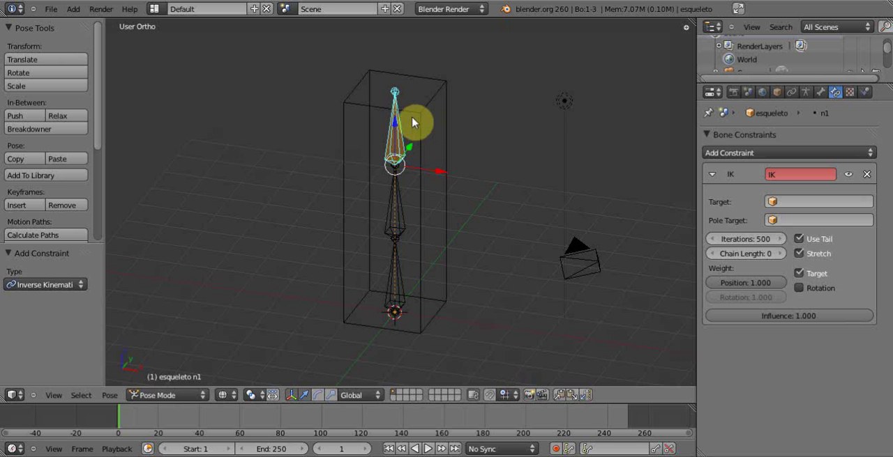
pyautogui.moveTo(486, 183)
pyautogui.mouseDown(button='middle')
pyautogui.moveTo(532, 171)
pyautogui.moveTo(482, 186)
pyautogui.mouseUp(button='middle')
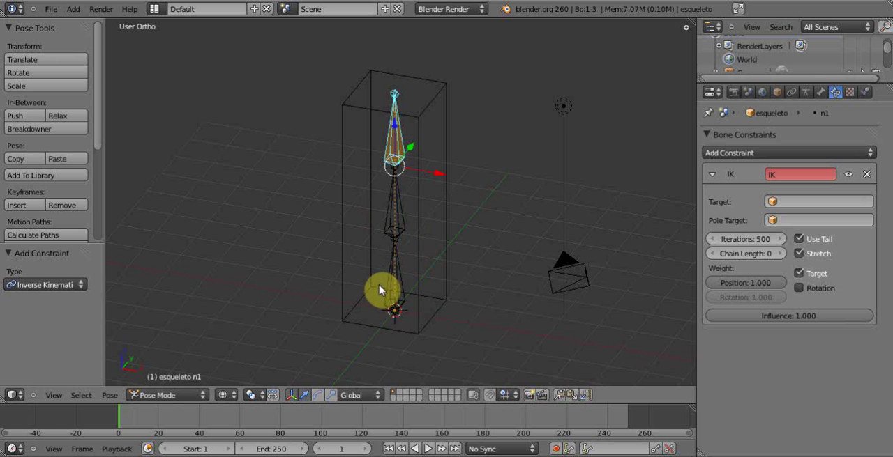
pyautogui.press('g')
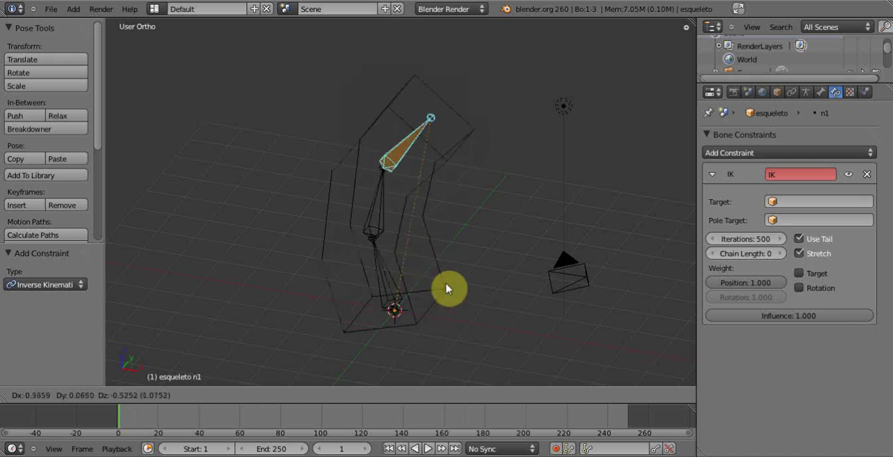
pyautogui.rightClick(473, 308)
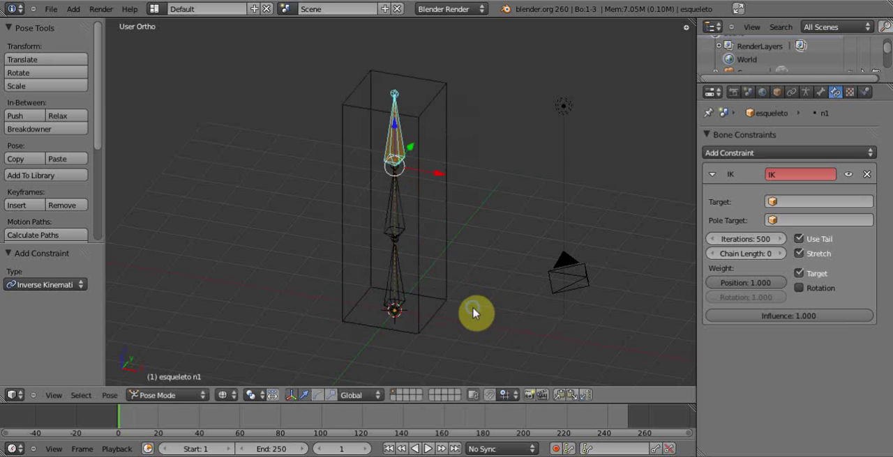
# - Set the IK constraint's chain length to 2 and try moving the top bone, cancelling the move
pyautogui.moveTo(466, 252)
pyautogui.mouseDown(button='middle')
pyautogui.moveTo(486, 238)
pyautogui.moveTo(474, 244)
pyautogui.mouseUp(button='middle')
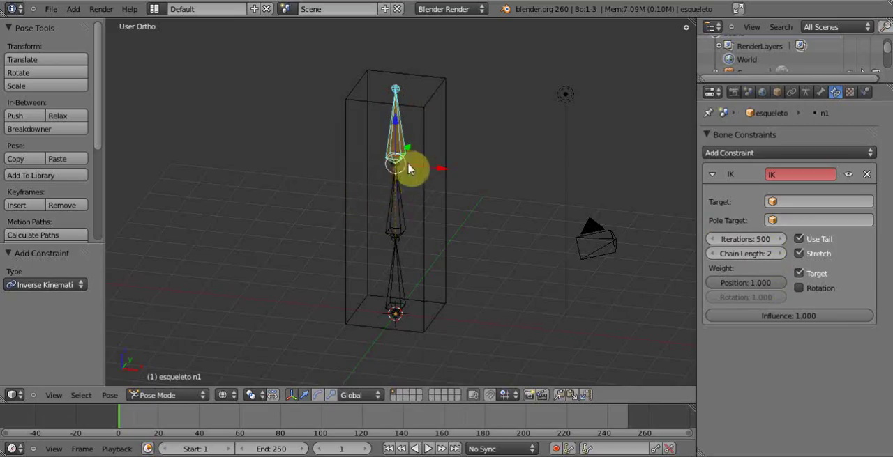
pyautogui.click(780, 254)
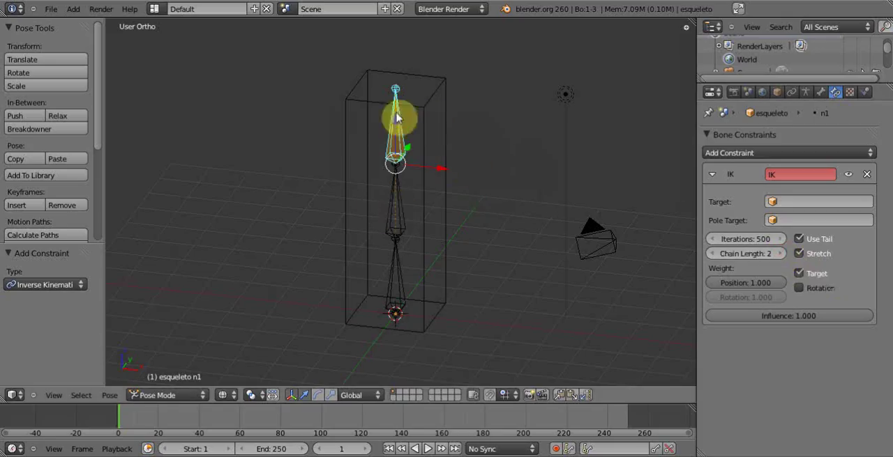
pyautogui.click(780, 254)
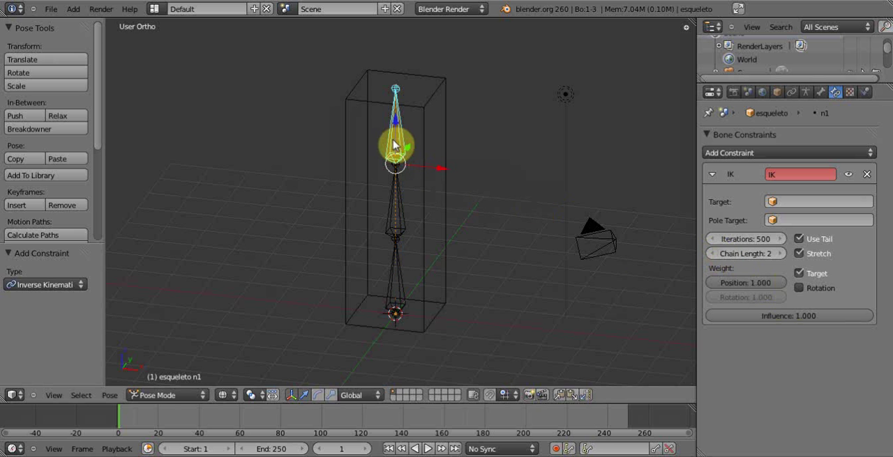
pyautogui.press('g')
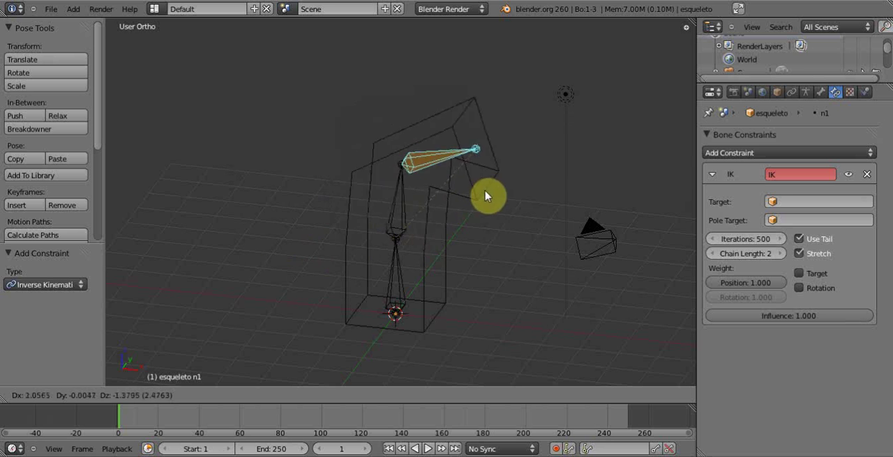
pyautogui.press('Escape')
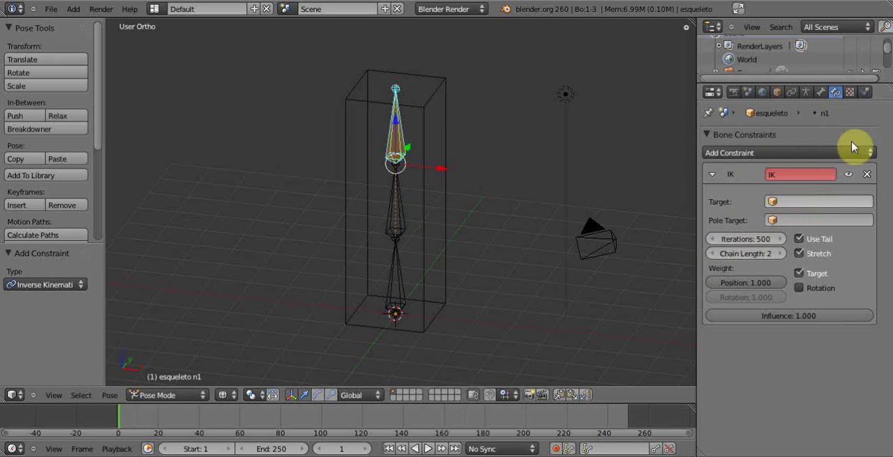
# - Expand the Inverse Kinematics settings in the top bone's properties
pyautogui.click(822, 94)
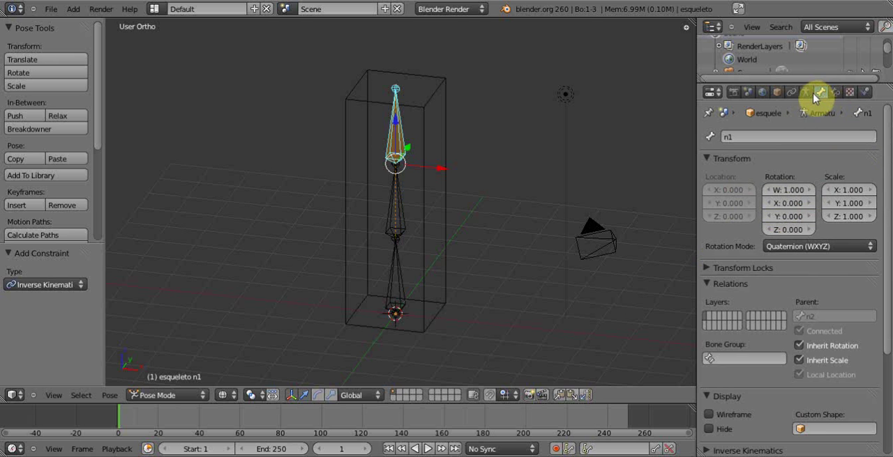
pyautogui.click(806, 93)
pyautogui.click(819, 96)
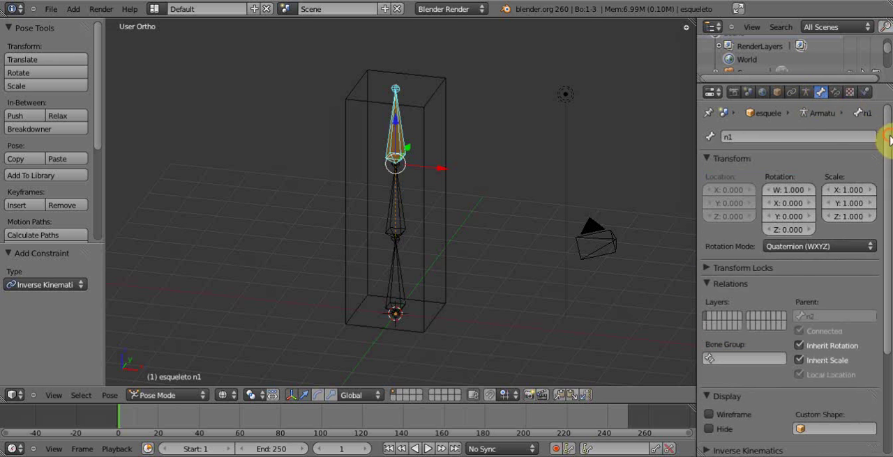
pyautogui.moveTo(889, 138); pyautogui.dragTo(861, 303)
pyautogui.click(707, 311)
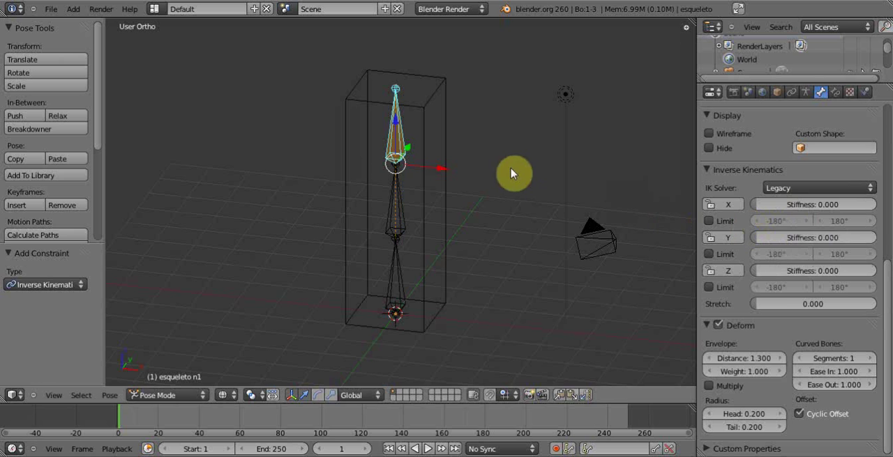
# - Try moving the top bone twice, cancelling each move, and briefly lock and unlock its IK X axis
pyautogui.press('g')
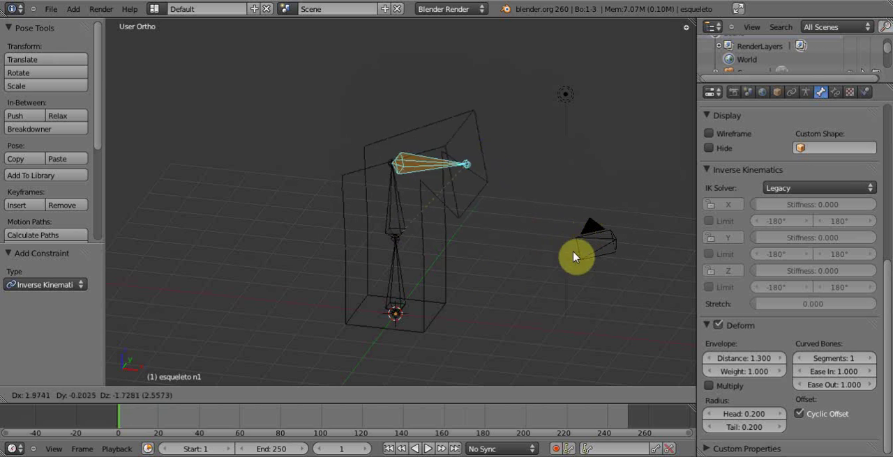
pyautogui.rightClick(576, 217)
pyautogui.press('g')
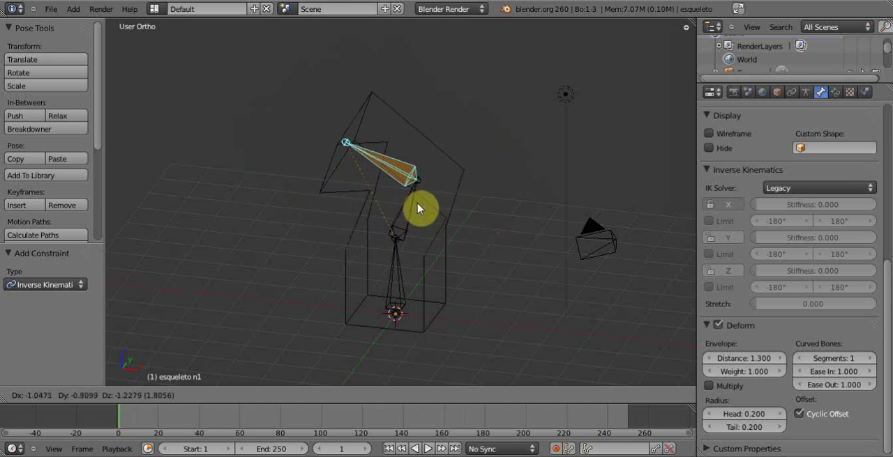
pyautogui.rightClick(472, 147)
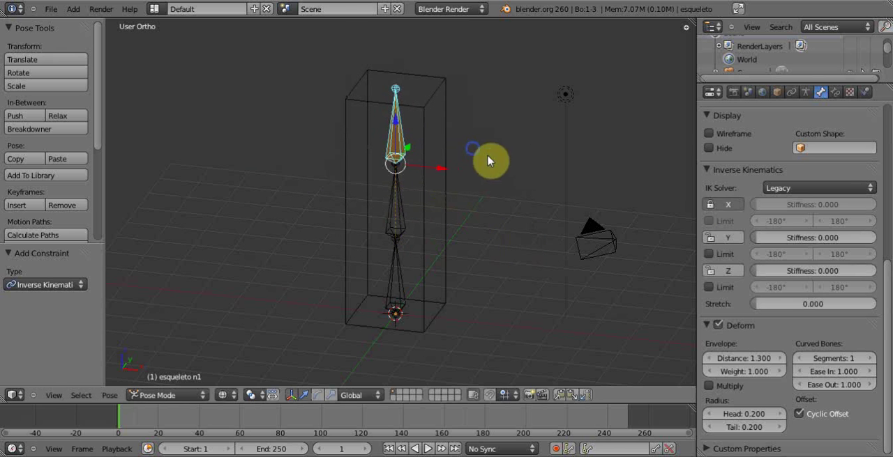
pyautogui.click(728, 204)
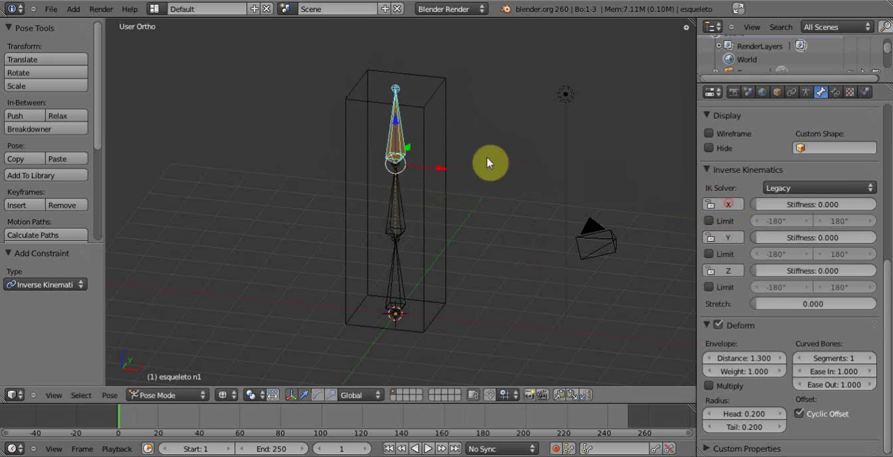
# - Delete the IK constraint from bone n1 and collapse the bone's Inverse Kinematics settings
pyautogui.click(836, 92)
pyautogui.click(870, 171)
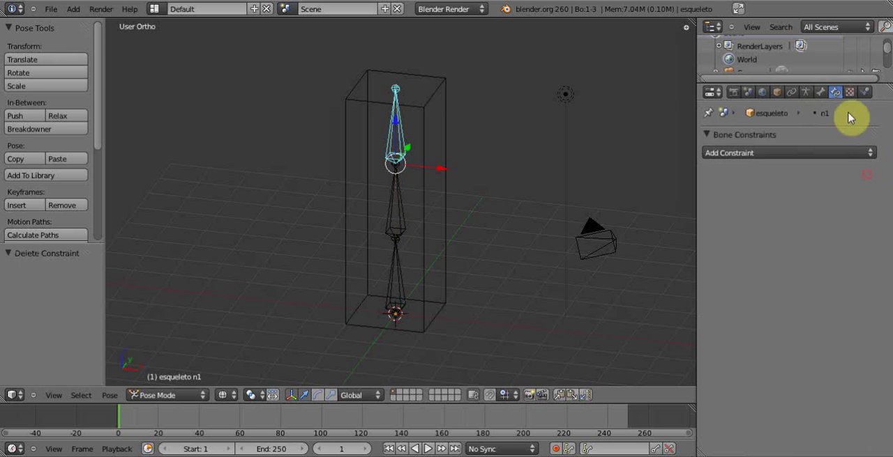
pyautogui.click(822, 92)
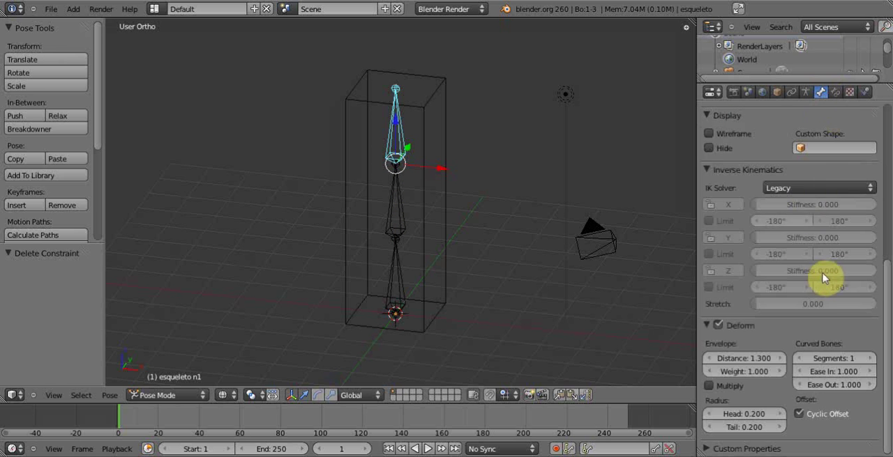
pyautogui.scroll(1, 886, 282)
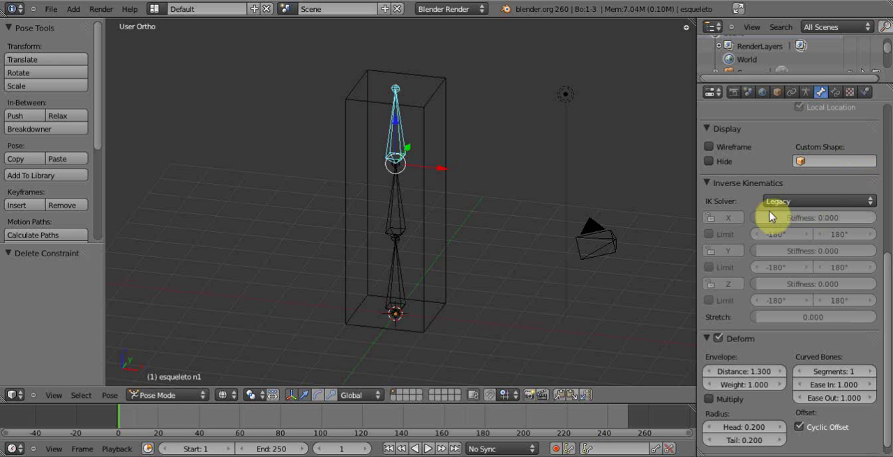
pyautogui.click(710, 184)
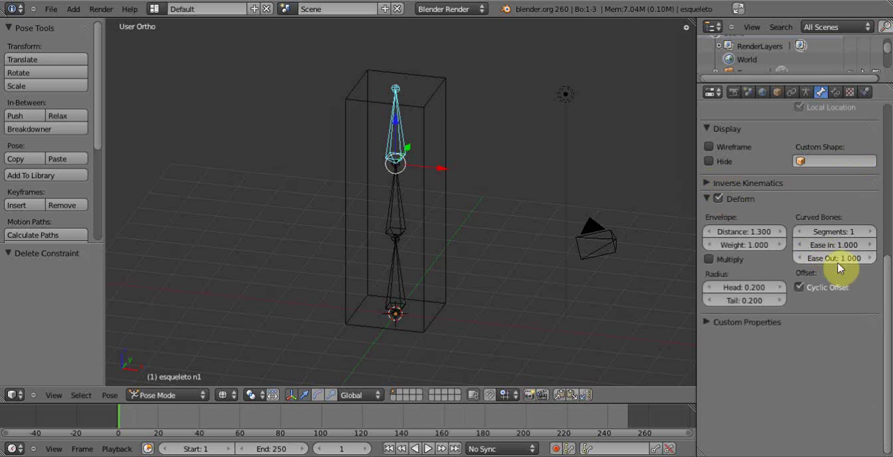
# - Examine the top bone's Transform Locks options for location, rotation and scale, and collapse them again
pyautogui.moveTo(886, 286); pyautogui.dragTo(885, 176)
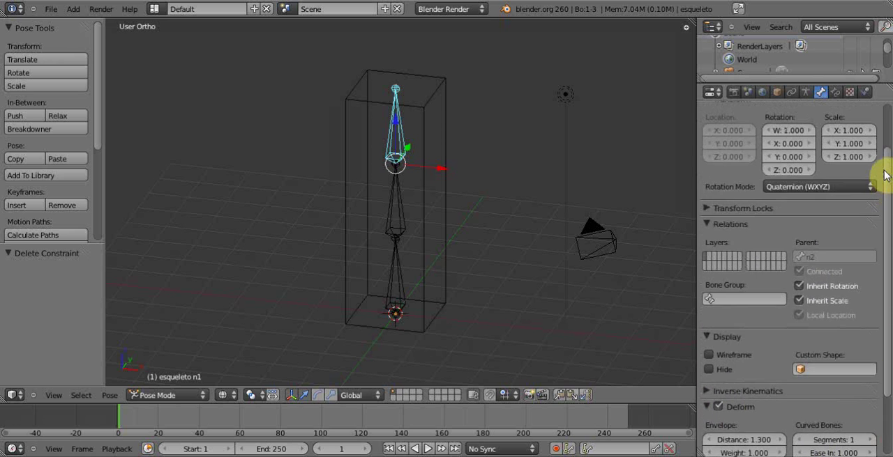
pyautogui.click(707, 209)
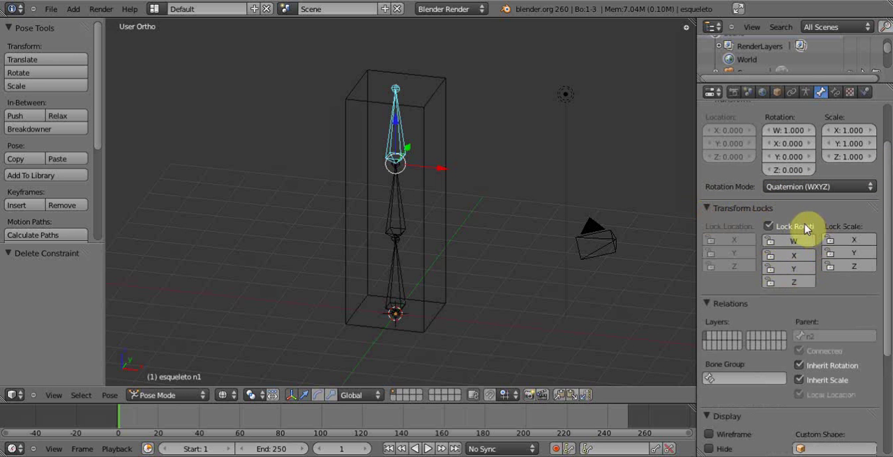
pyautogui.click(708, 209)
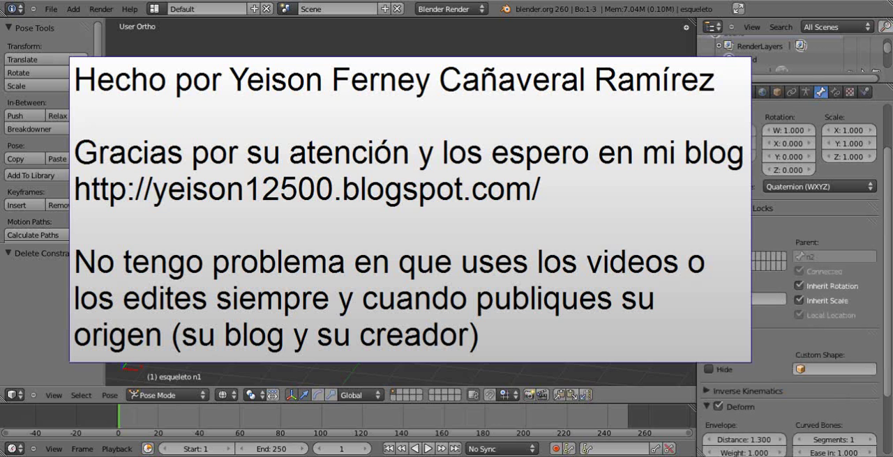
# - Try rotating the armature's bones a last time and cancel the rotations
pyautogui.press('r')
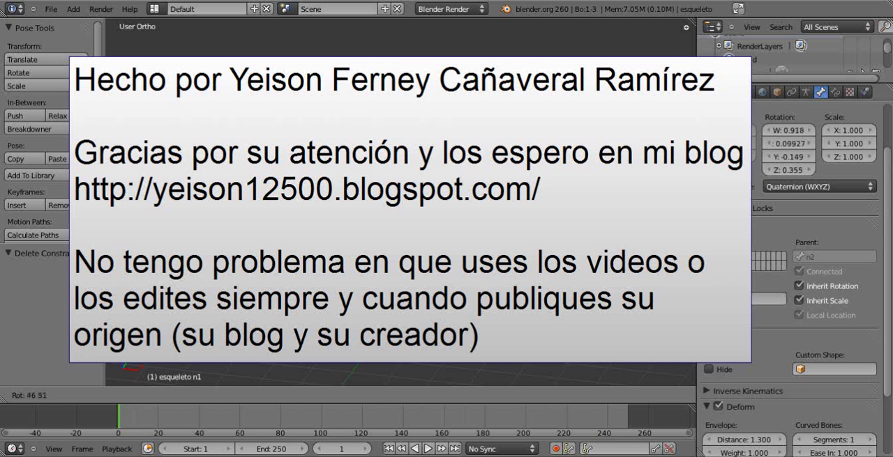
pyautogui.press('Escape')
pyautogui.press('r')
pyautogui.press('Escape')
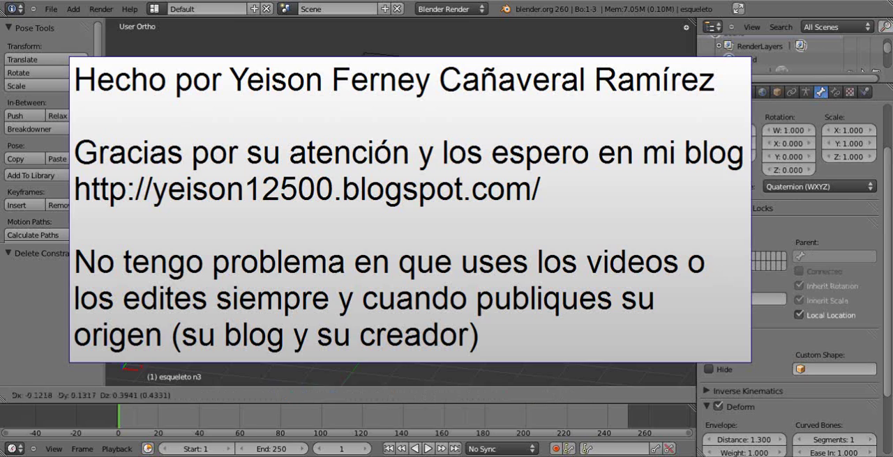